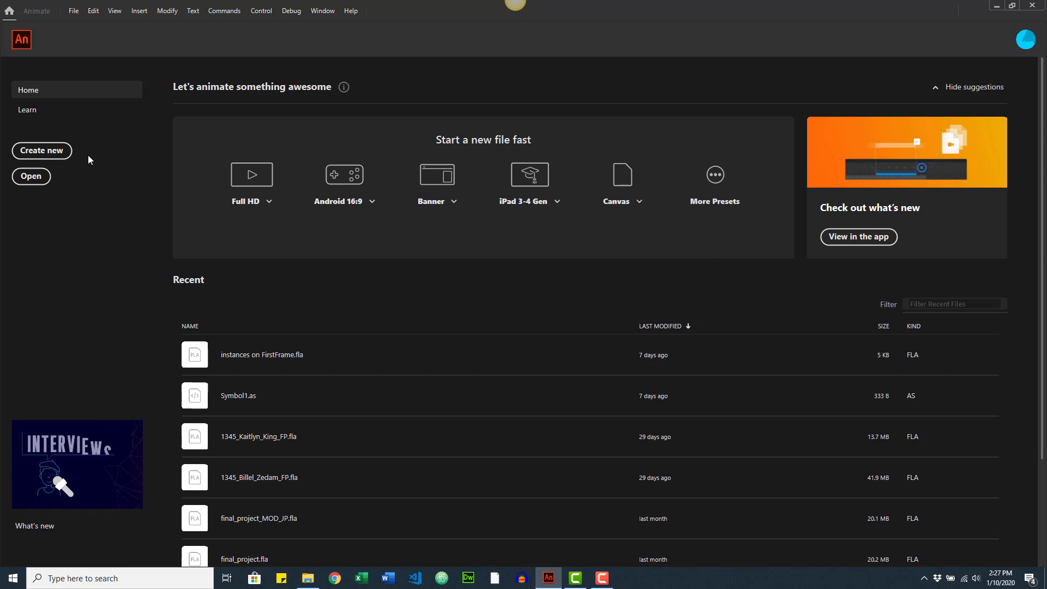
Step: Start a new Character Animation document and choose the 1280 x 720 HD preset at 24 fps
left_click(62, 152)
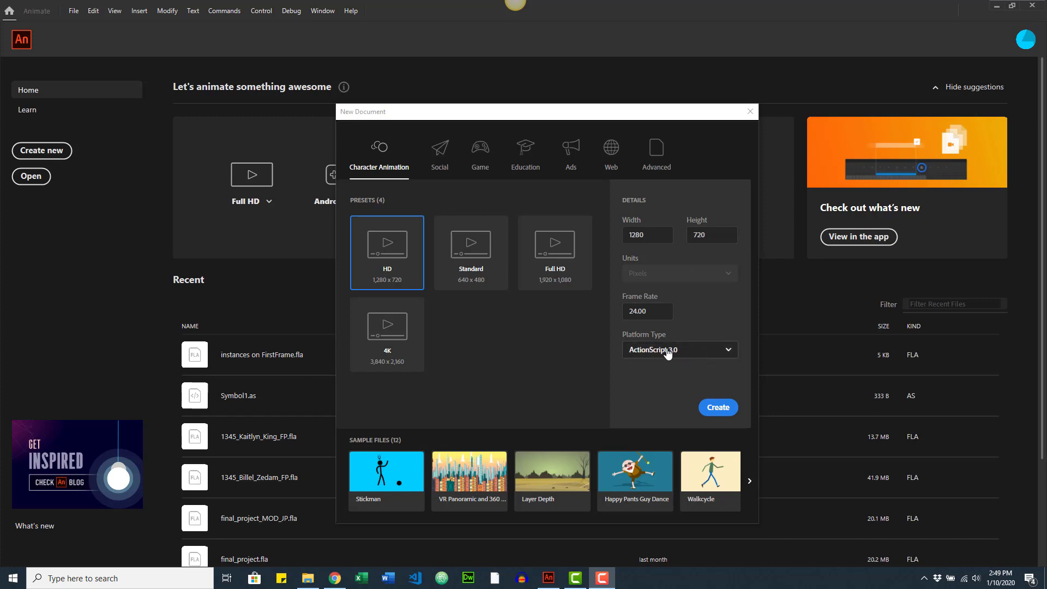
left_click(465, 281)
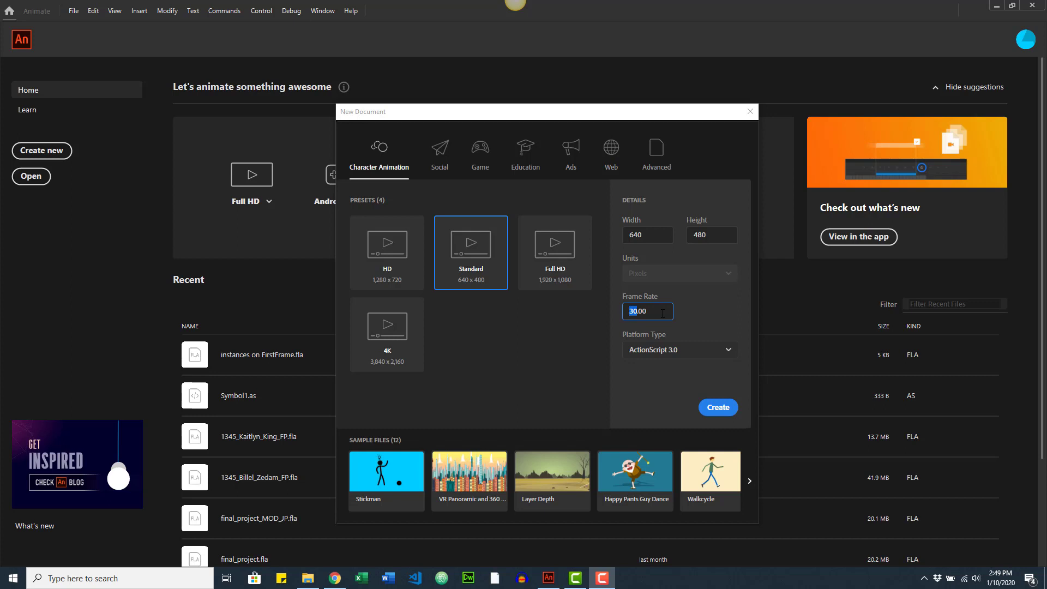
type("24")
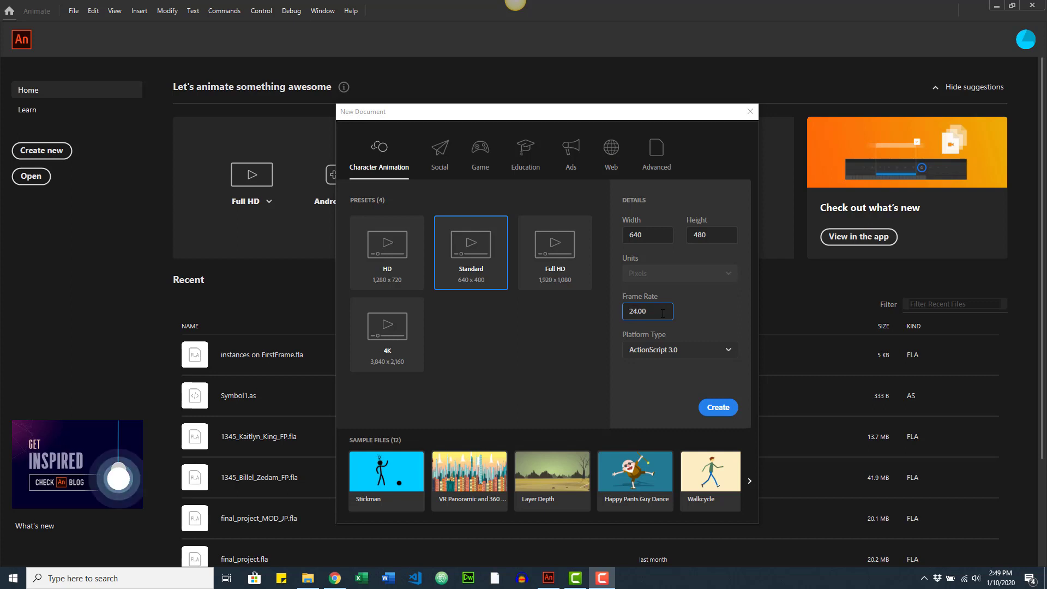
left_click(400, 248)
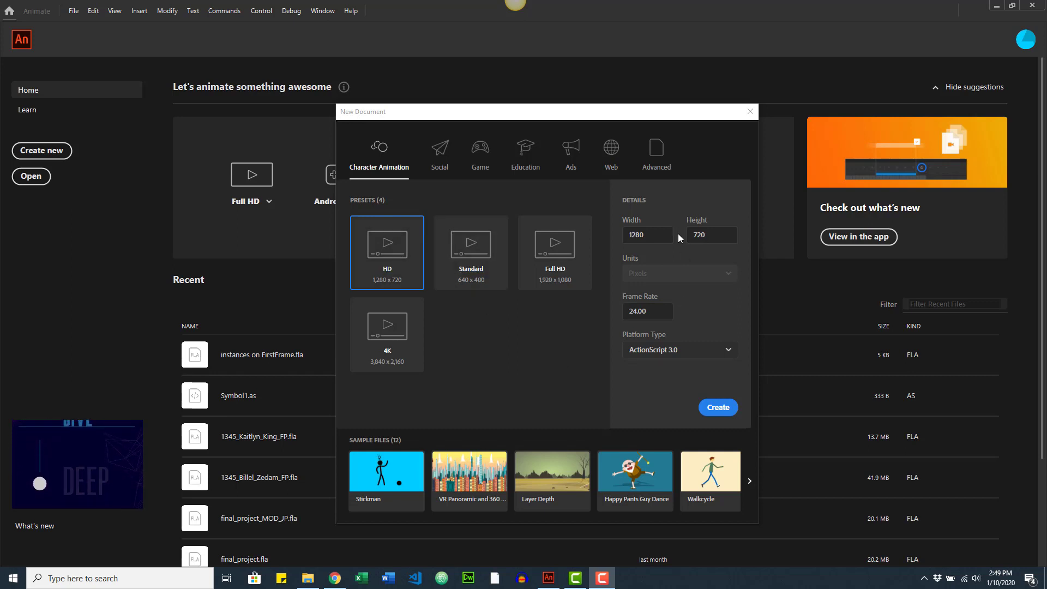
Step: Review the available platform types and the Advanced platforms, including WebGL glTF Standard and HTML5 Canvas
left_click(729, 354)
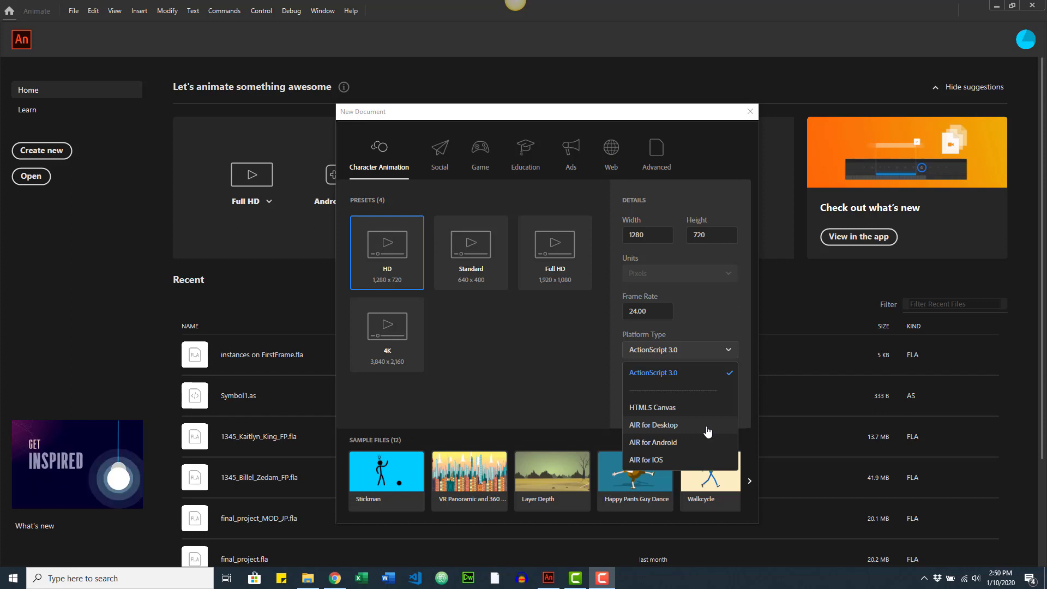
left_click(658, 164)
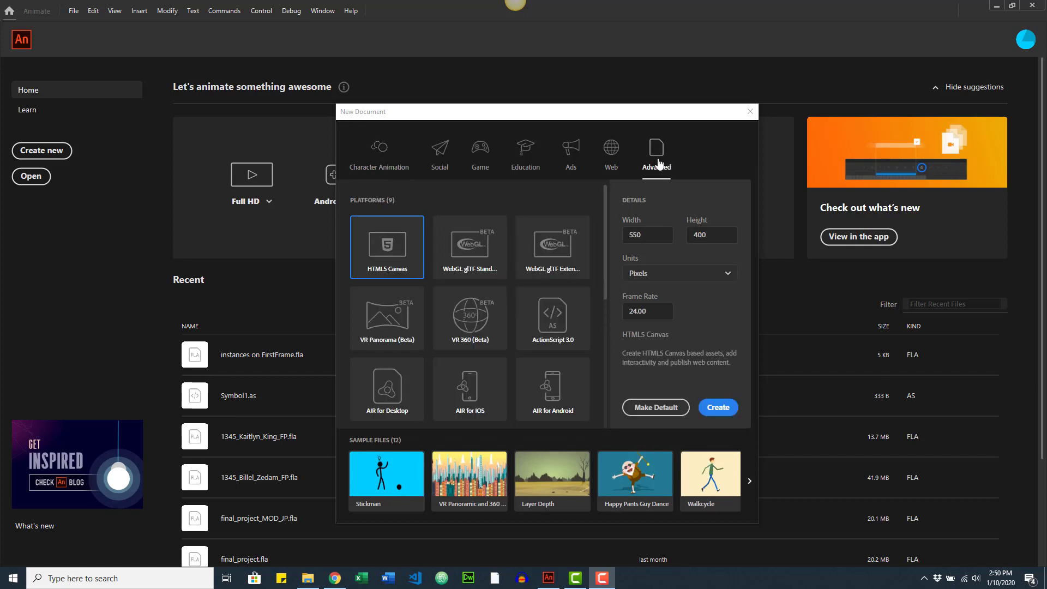
left_click(475, 260)
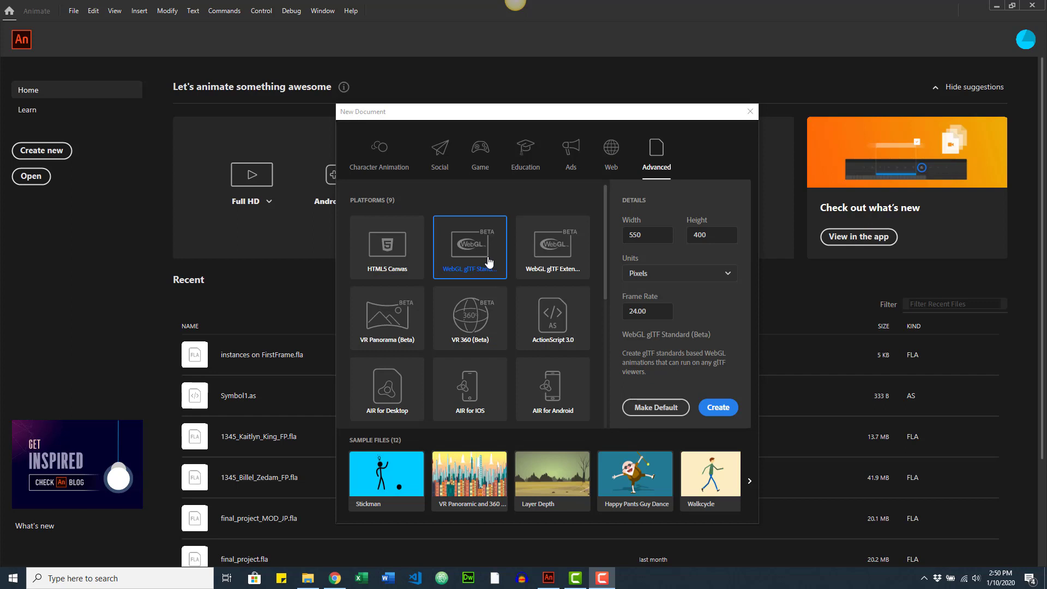
left_click(393, 260)
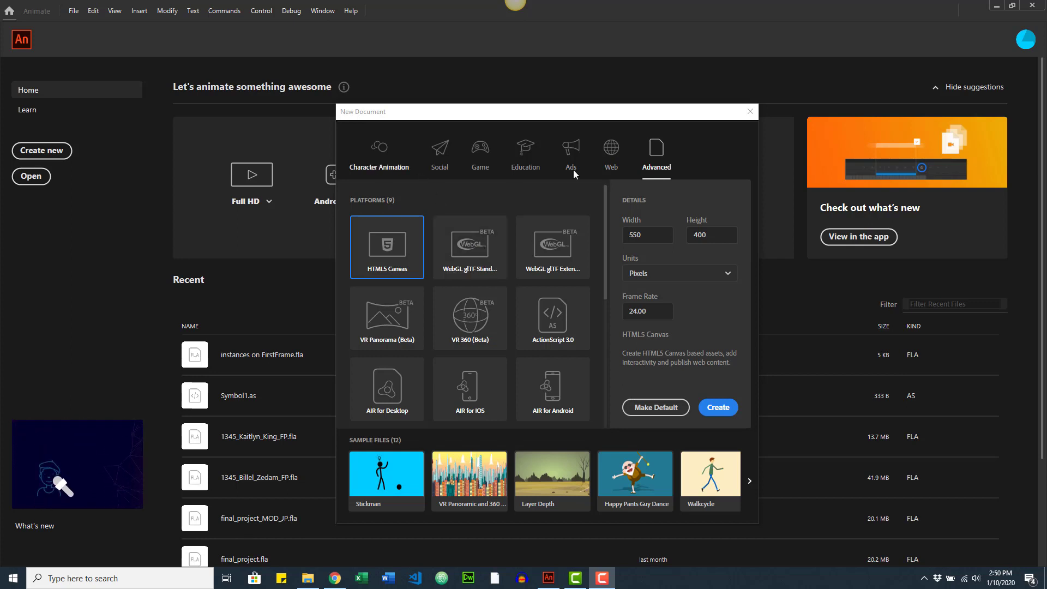
Step: Return to Character Animation, browse the sample files, and create the 1280 x 720 HD document for ActionScript 3.0
left_click(374, 153)
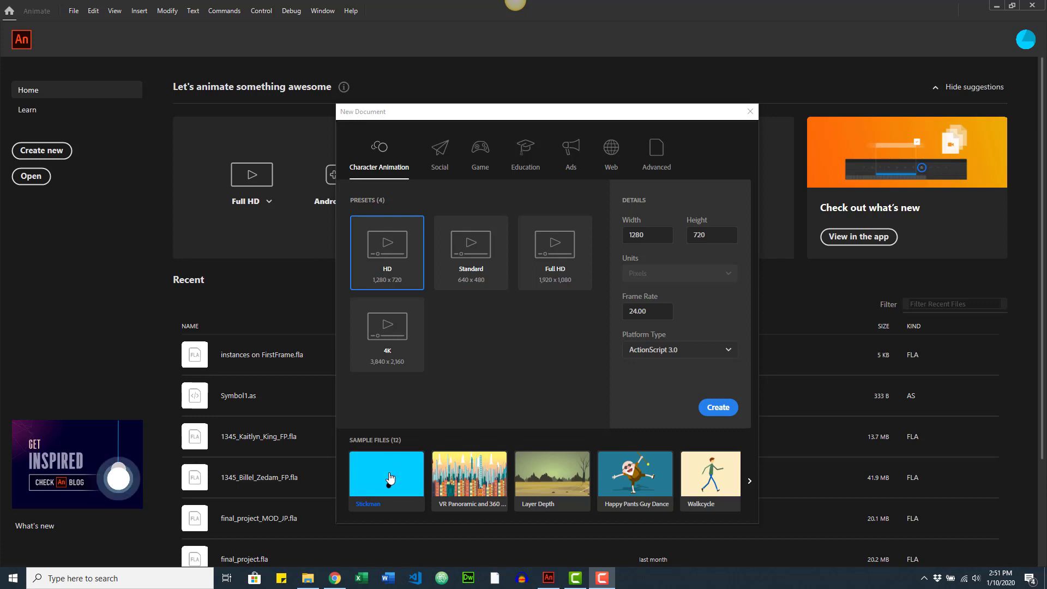
left_click(750, 483)
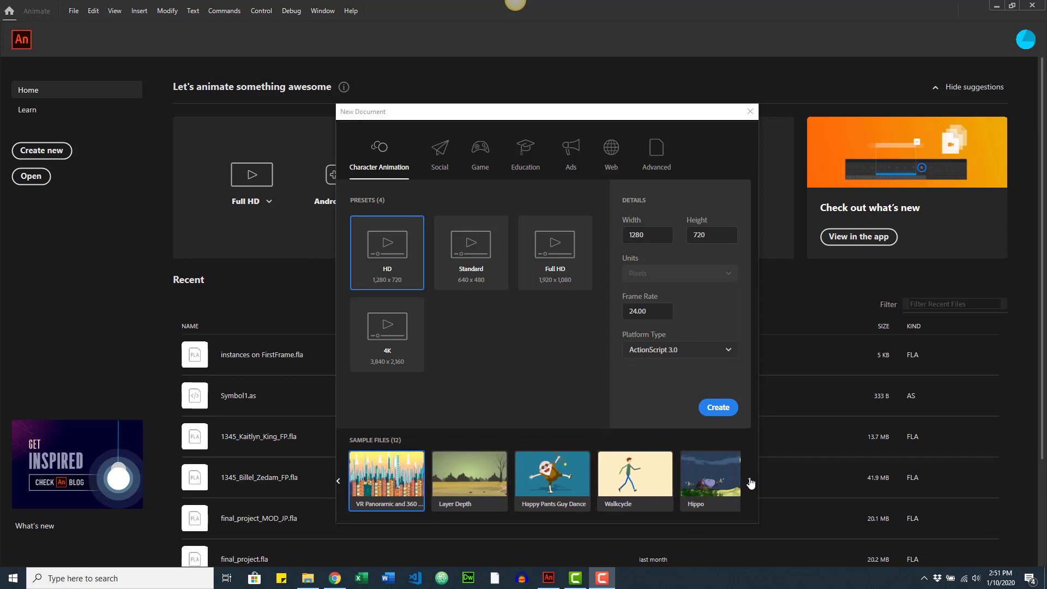
left_click(750, 483)
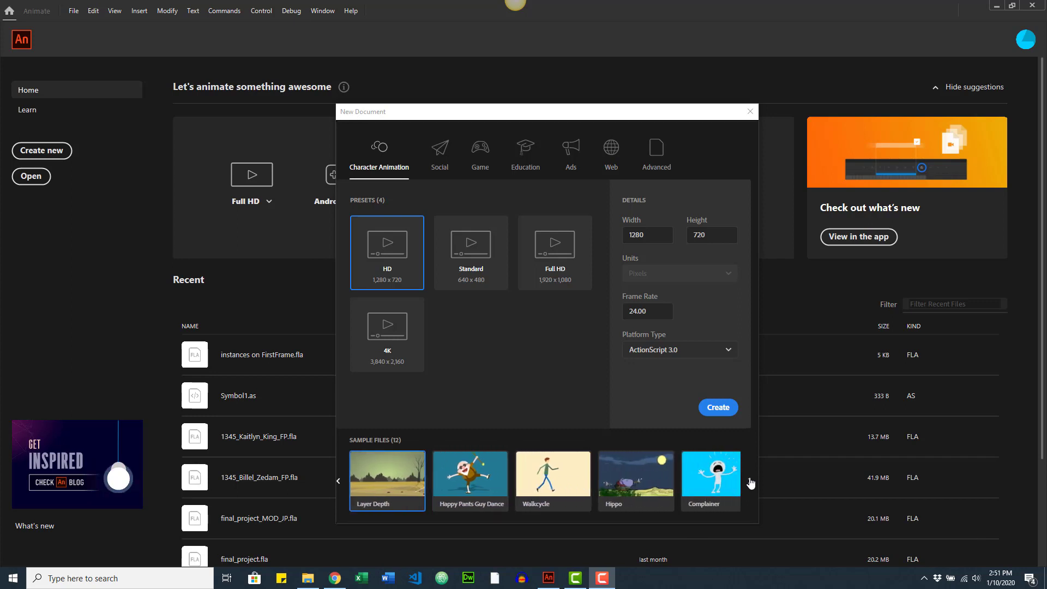
left_click(750, 483)
left_click(749, 482)
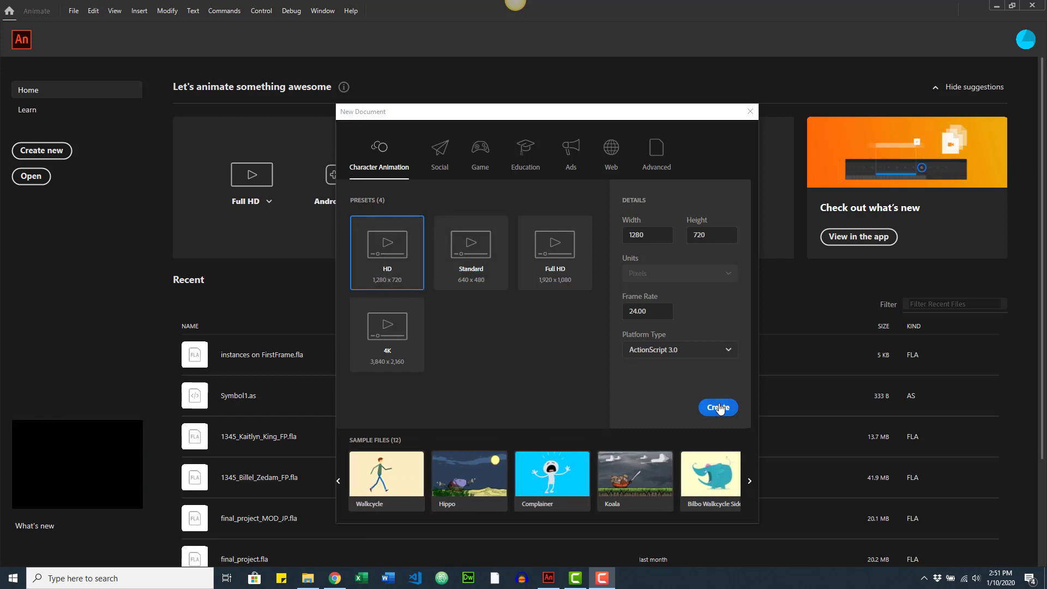
left_click(719, 408)
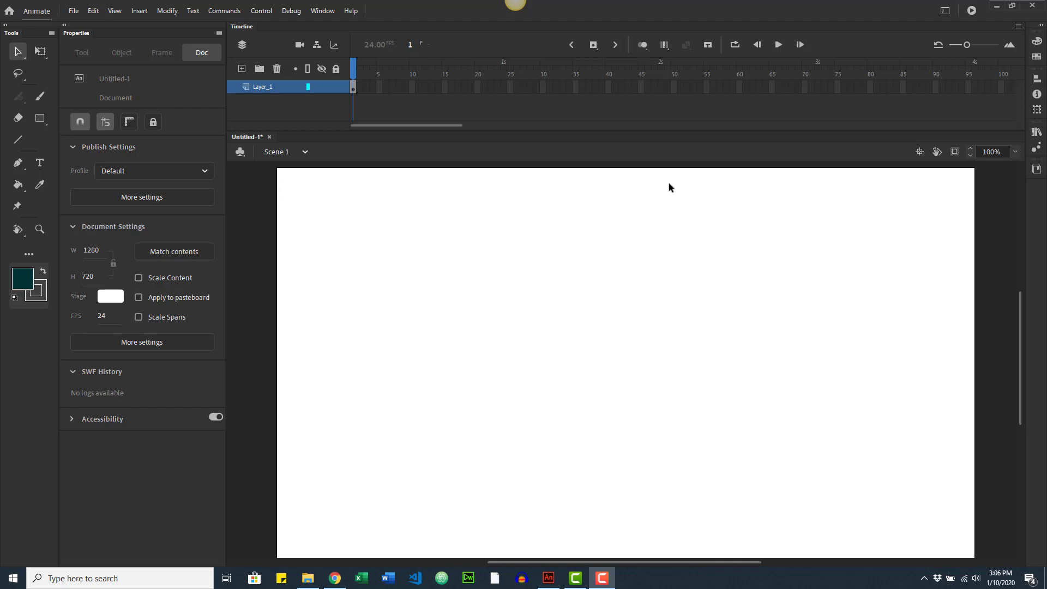
Step: Try the Animator workspace and switch back to the Classic workspace
left_click(945, 12)
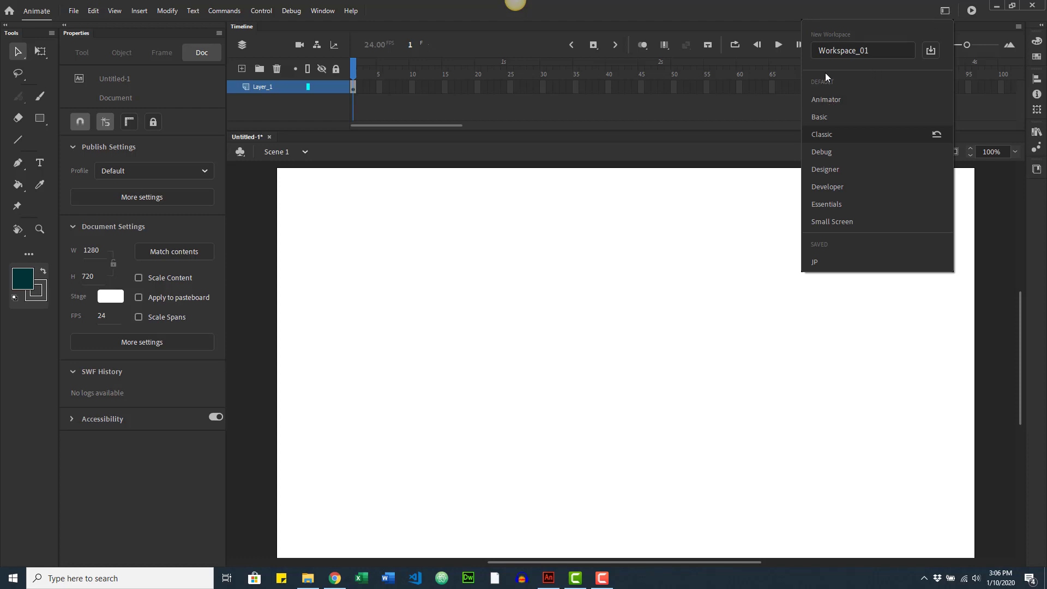
left_click(829, 99)
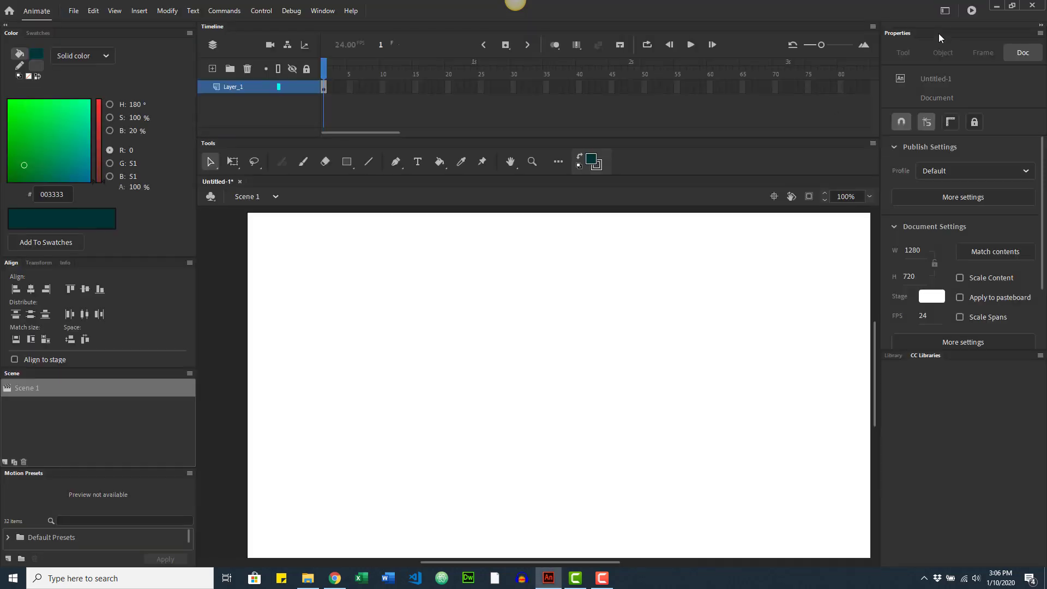
left_click(945, 11)
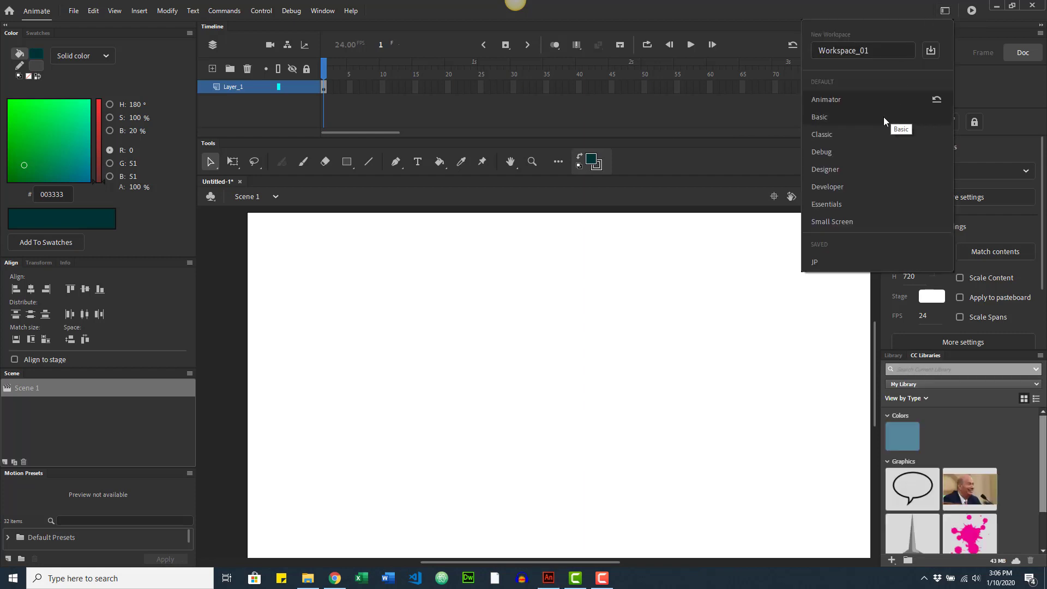
left_click(845, 133)
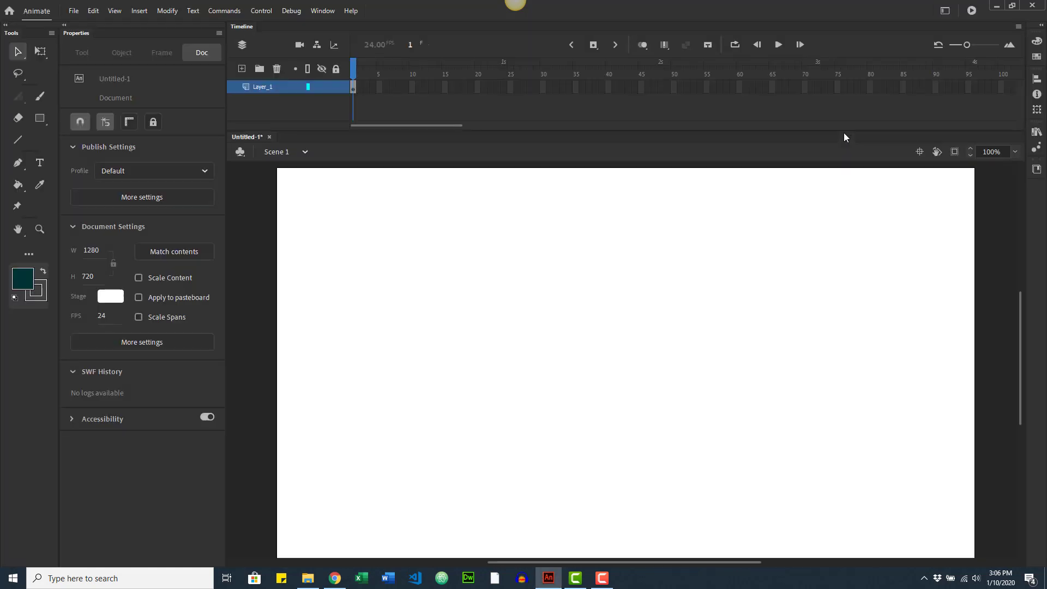
Step: Reset the Classic workspace to its original layout
left_click(946, 11)
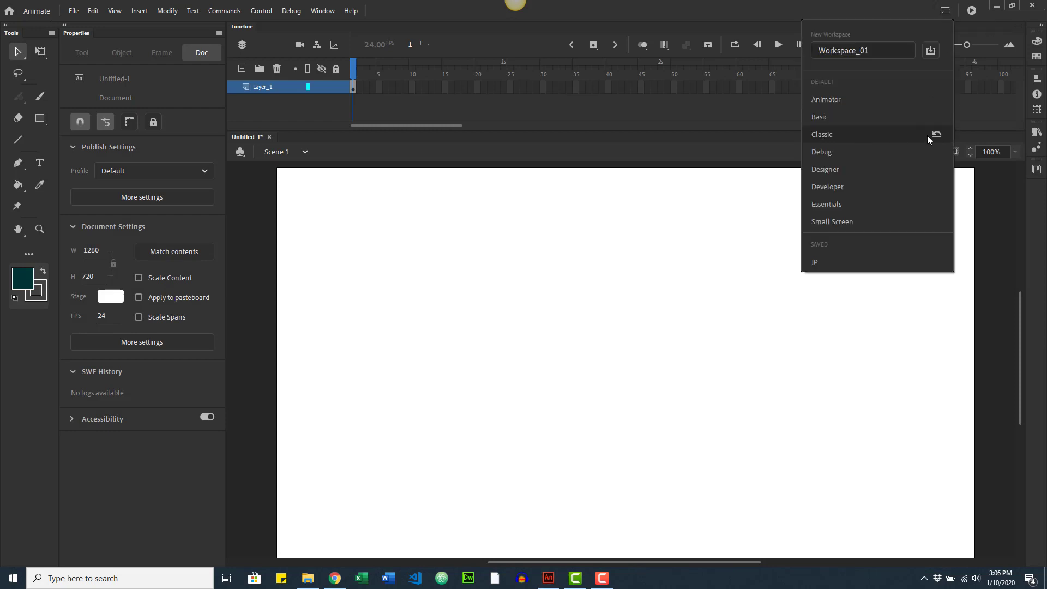
left_click(936, 135)
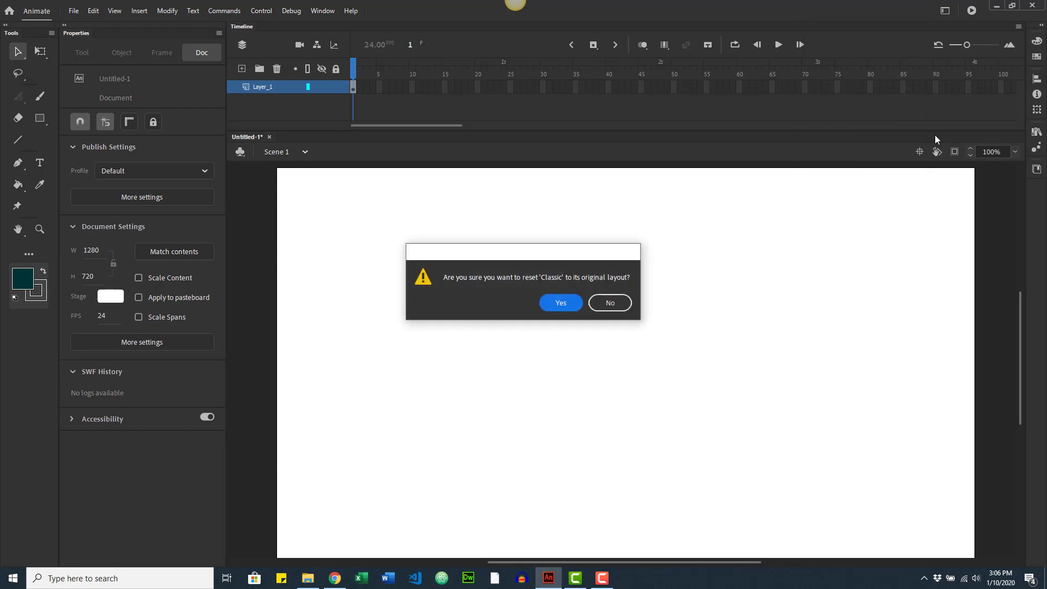
left_click(566, 303)
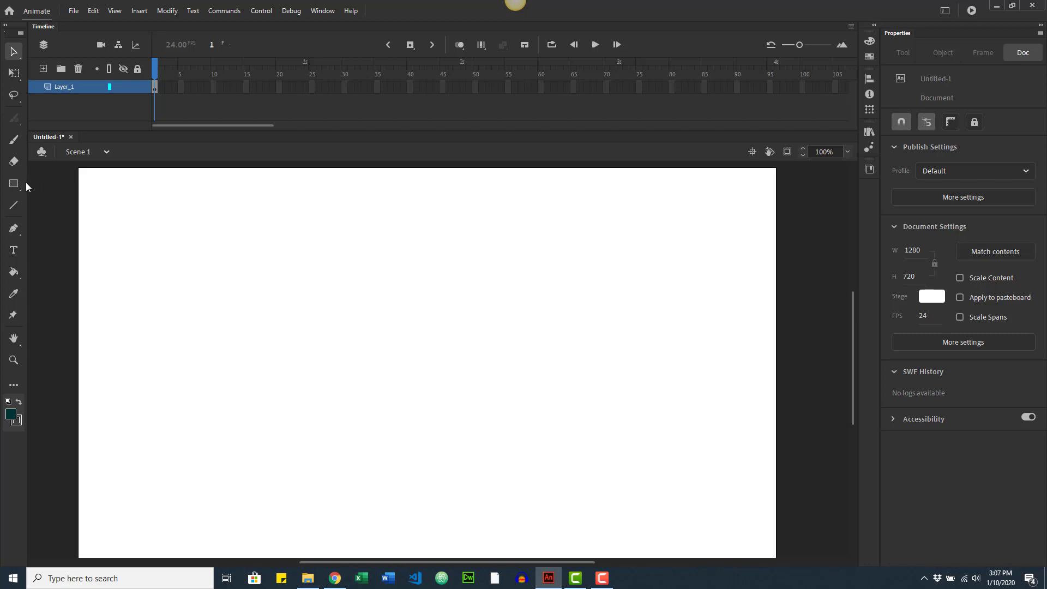
Step: Widen the Tools panel to two columns and dock the Properties panel directly beside it
left_click_drag(27, 173, 65, 184)
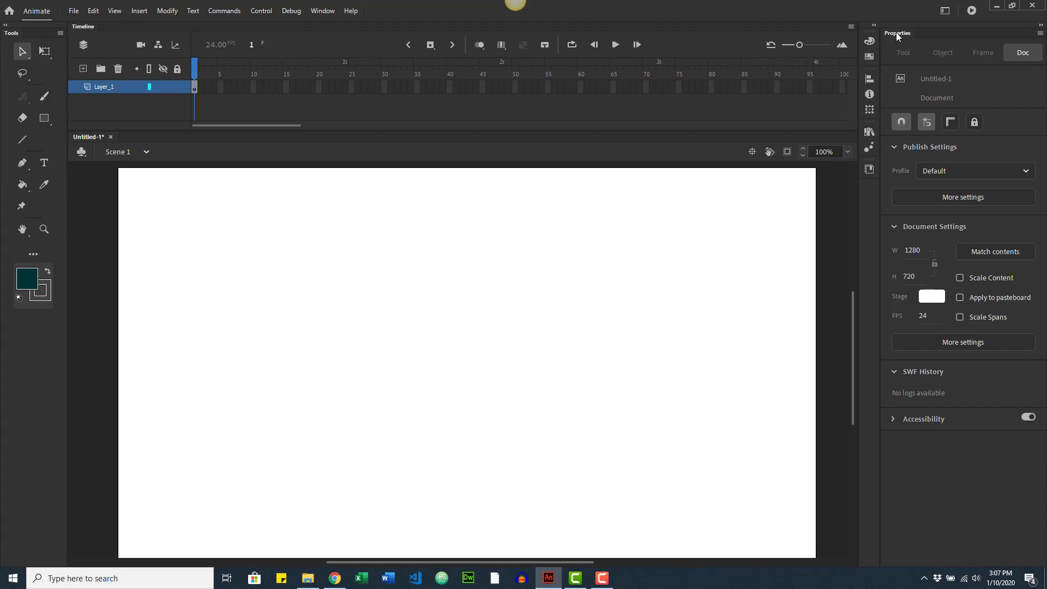
left_click_drag(897, 36, 77, 76)
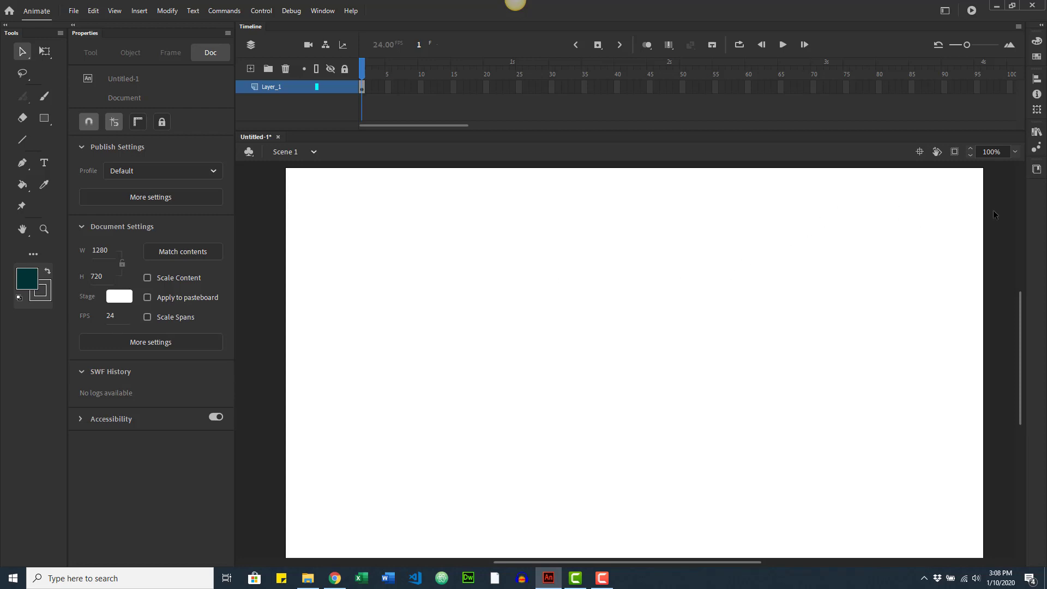
Step: Draw an orange-filled square without a stroke on the pasteboard, off the stage's upper-left corner
left_click(1016, 153)
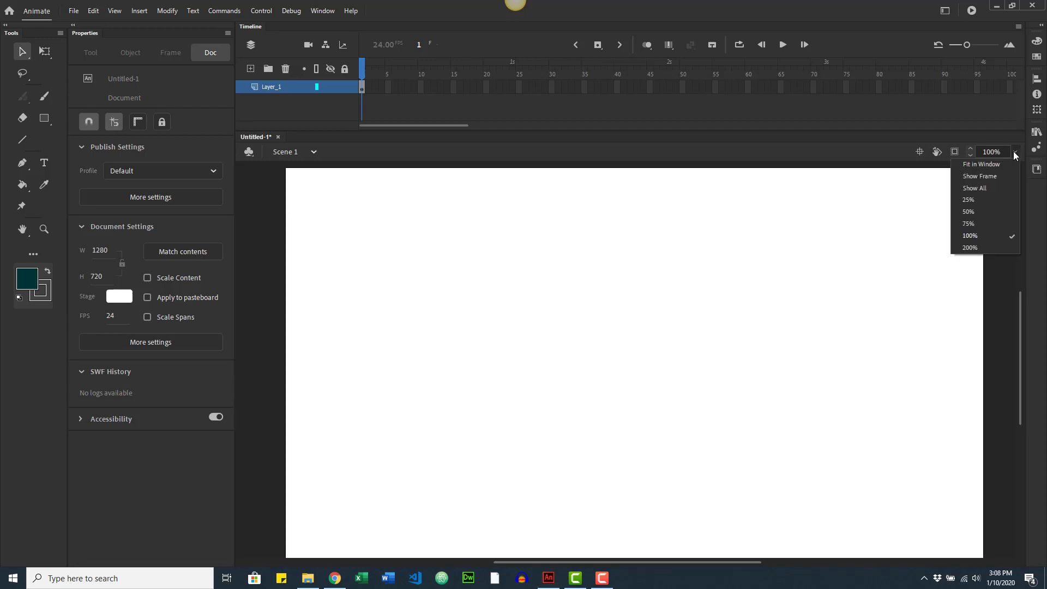
left_click(976, 224)
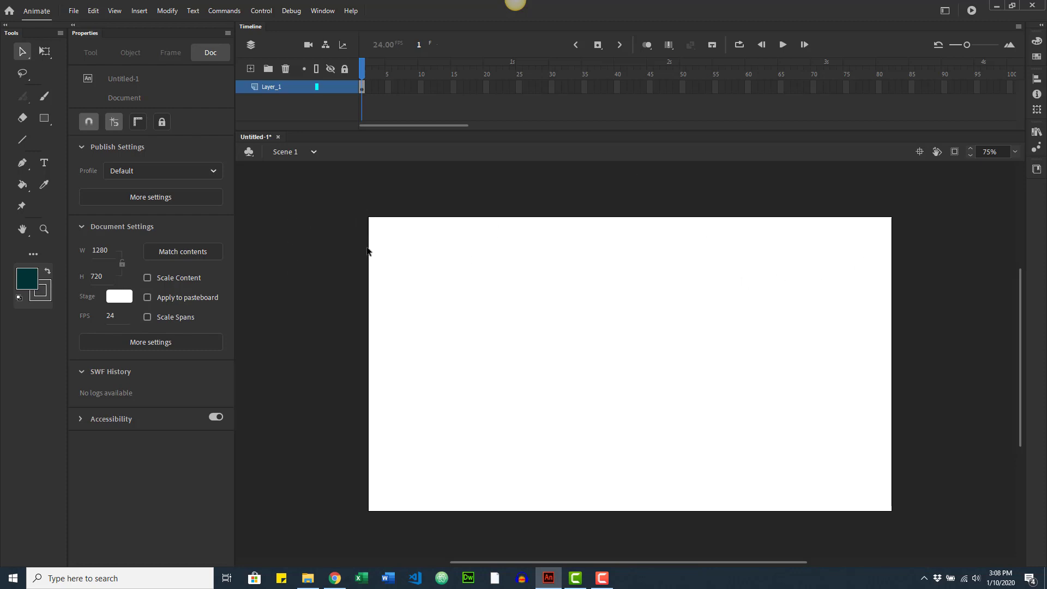
left_click(45, 121)
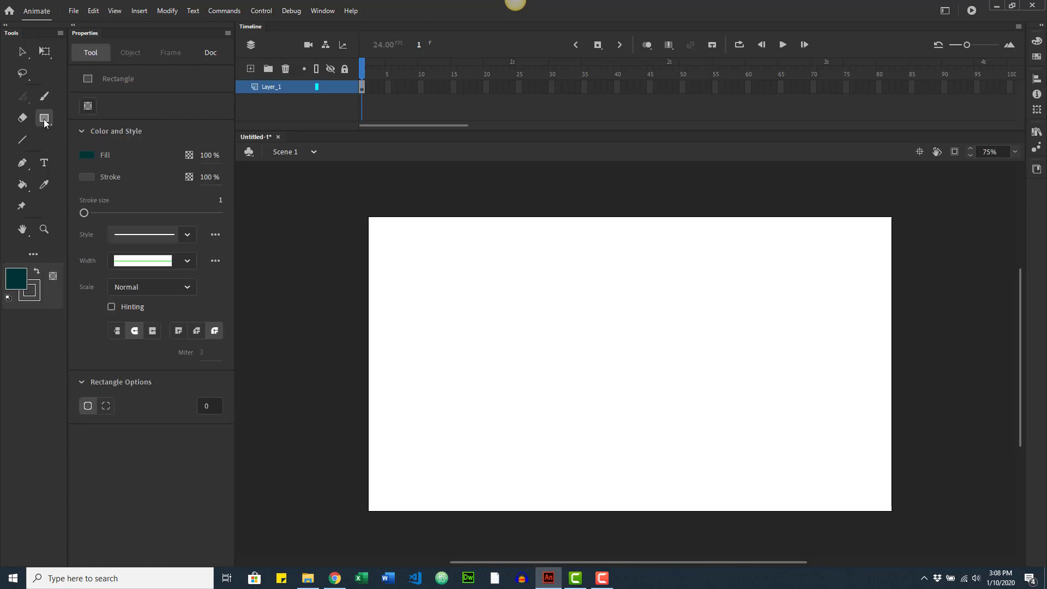
left_click(87, 156)
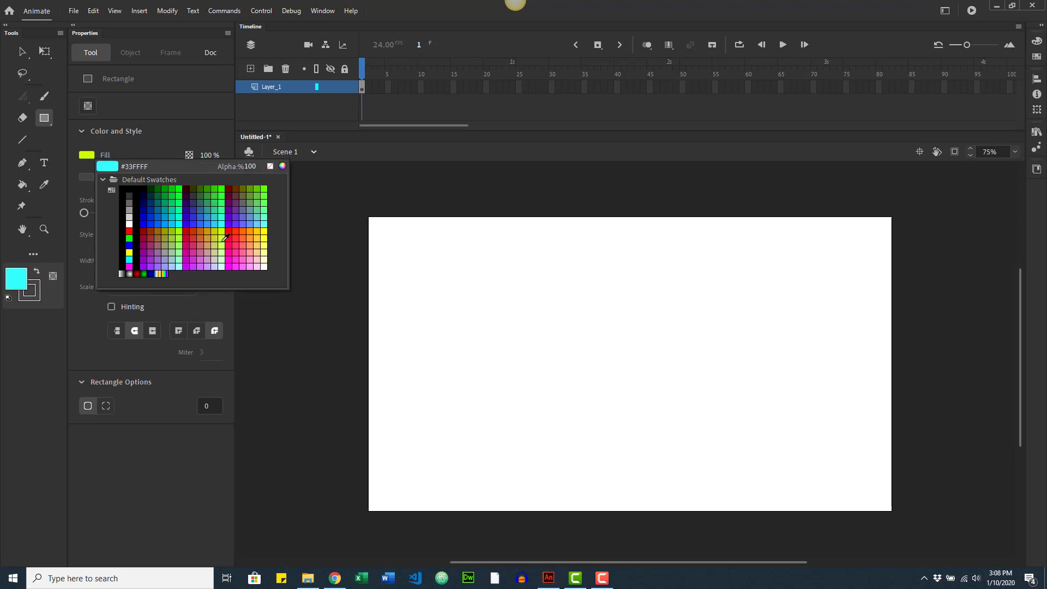
left_click(244, 231)
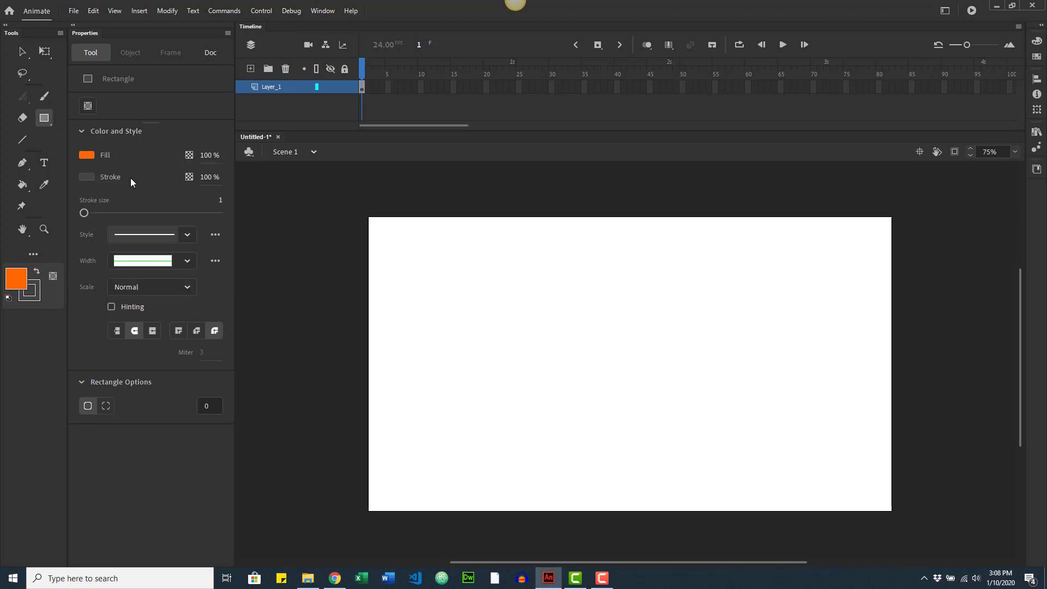
left_click(90, 177)
left_click(269, 191)
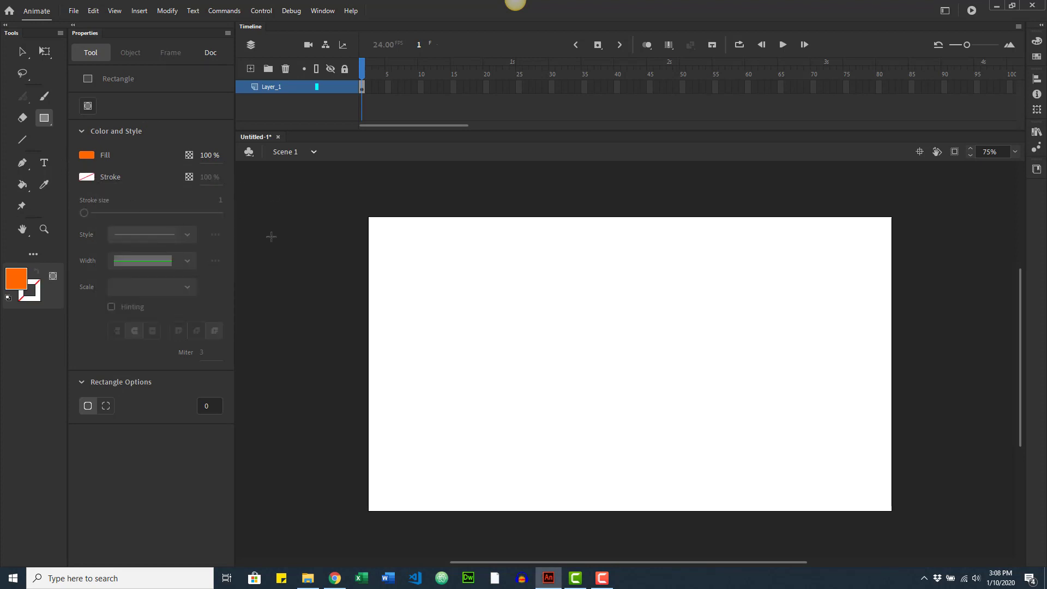
mouse_move(246, 194)
left_mouse_down()
mouse_move(278, 241)
mouse_move(298, 246)
left_mouse_up()
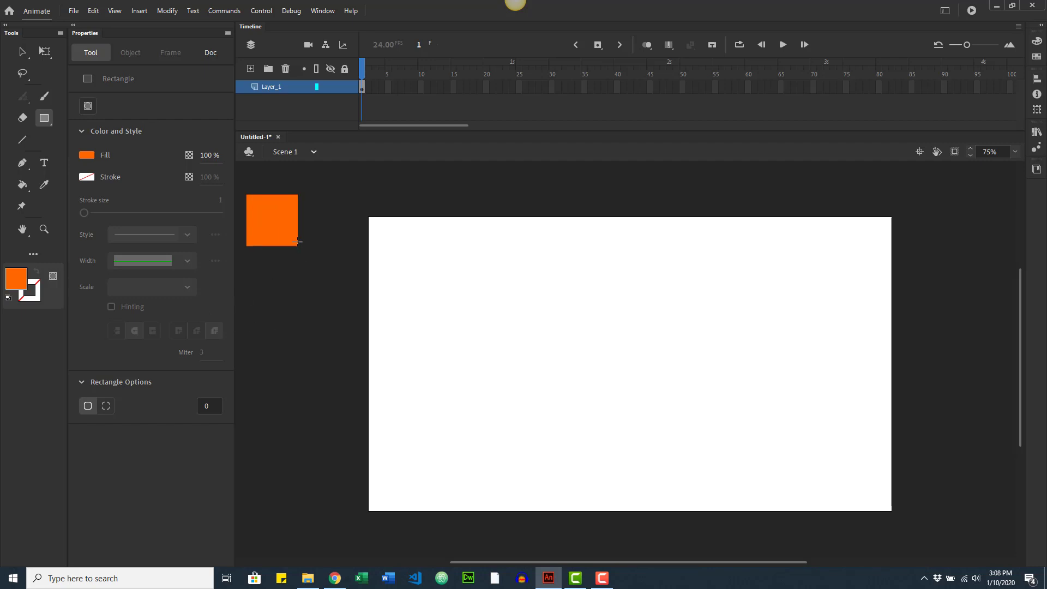
Step: Preview the movie with the orange square off the stage and close the preview
left_click(22, 51)
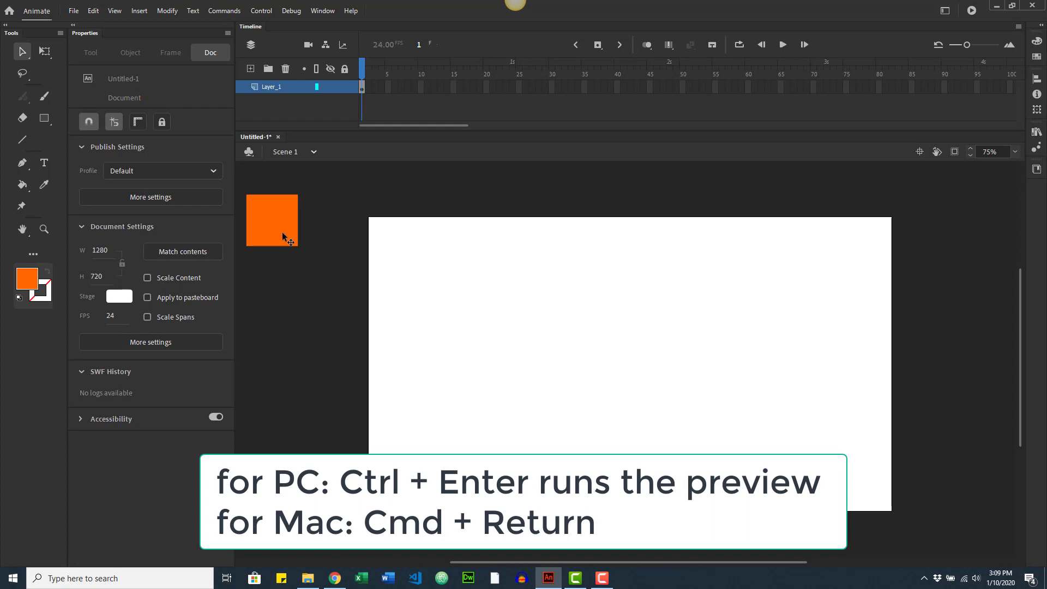
key("ctrl+Return")
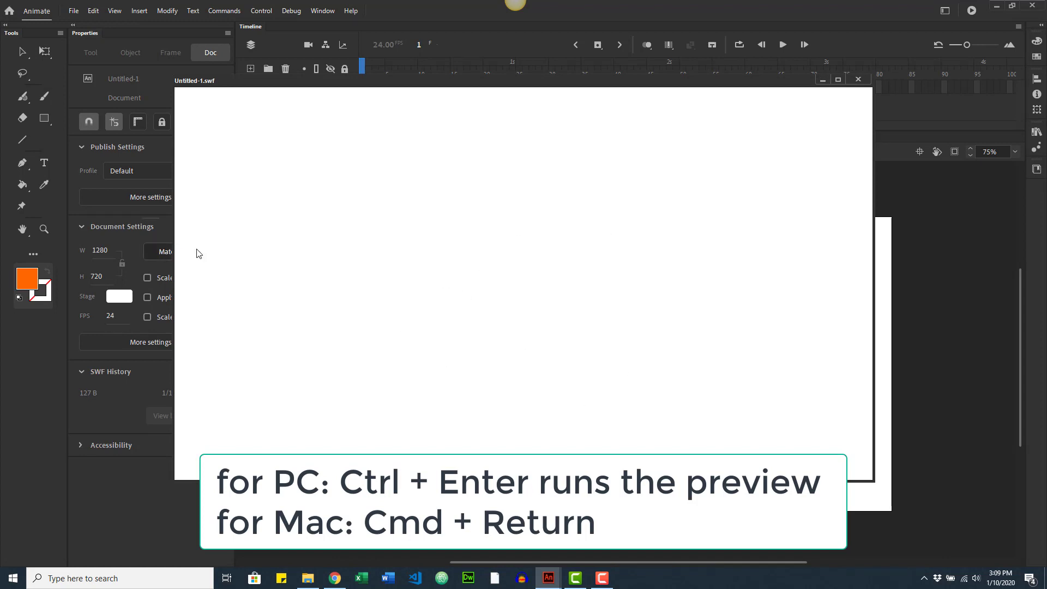
left_click(858, 80)
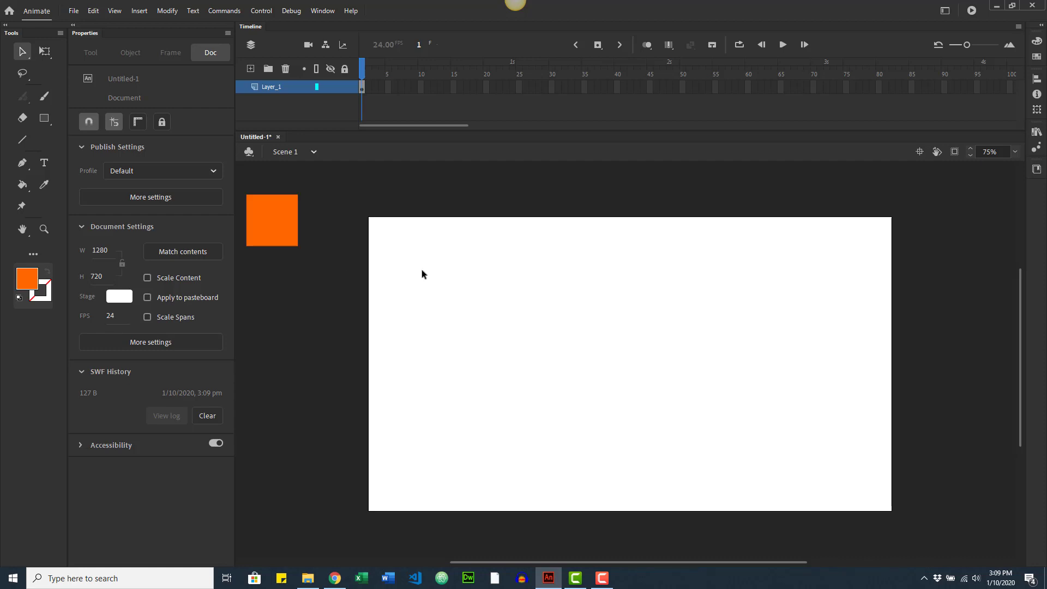
Step: Move the orange square so it overlaps the stage's upper-left corner and preview the movie again
left_click_drag(280, 234, 366, 227)
key("Escape")
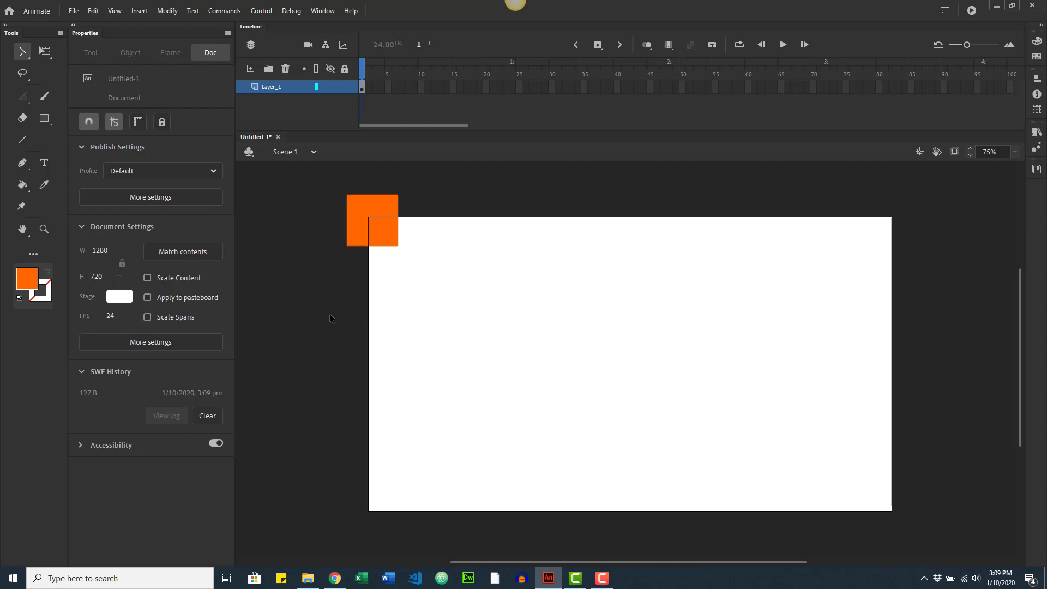
key("ctrl+Return")
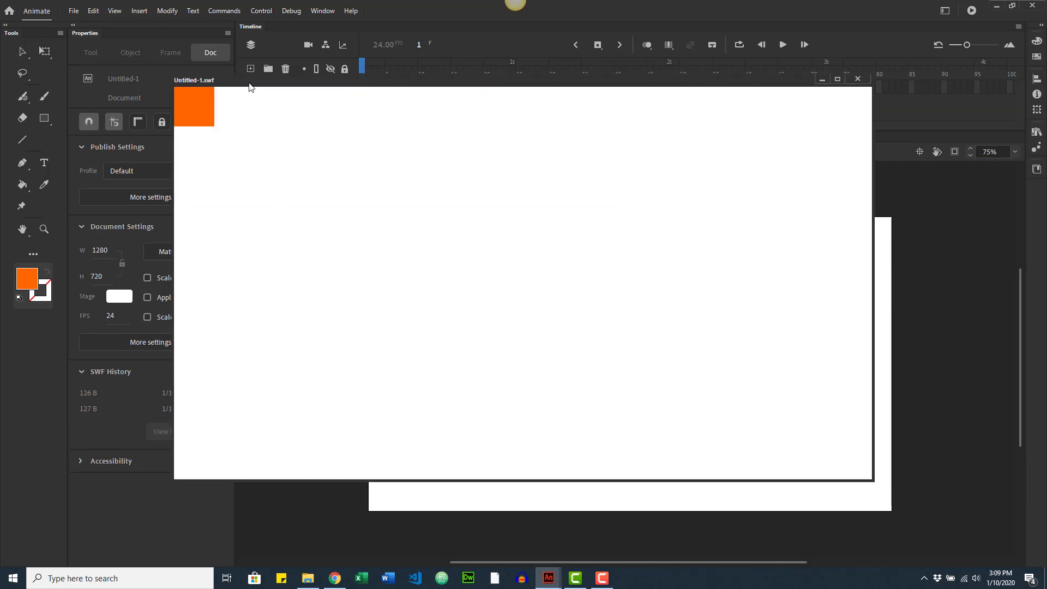
left_click(858, 80)
key("v")
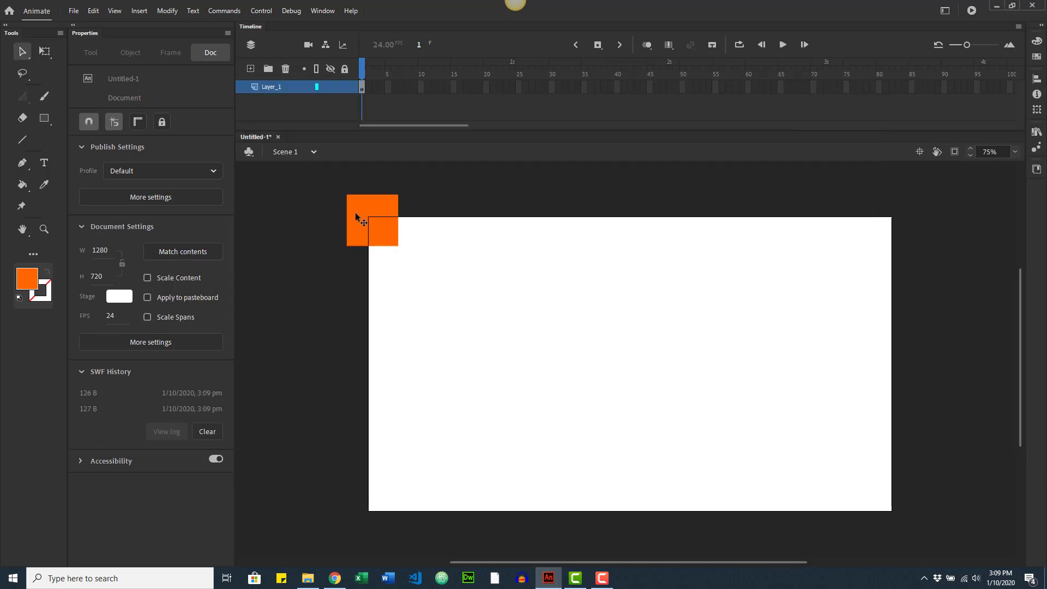
Step: Place the orange square just outside the stage's upper-left corner, level with its top edge, and copy it twice into a column below
left_click_drag(355, 211, 255, 196)
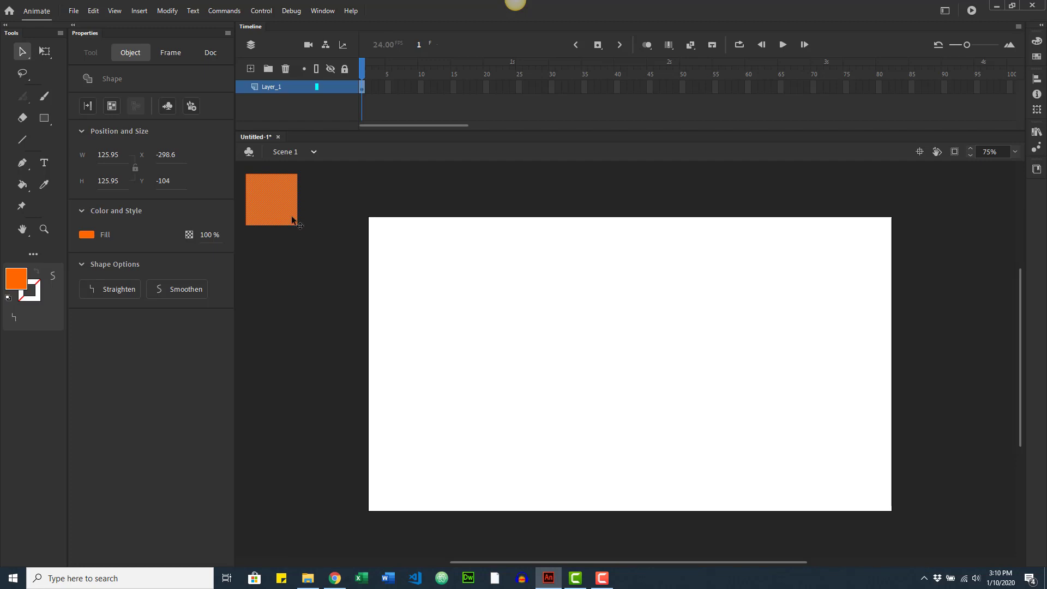
left_click_drag(291, 215, 339, 246)
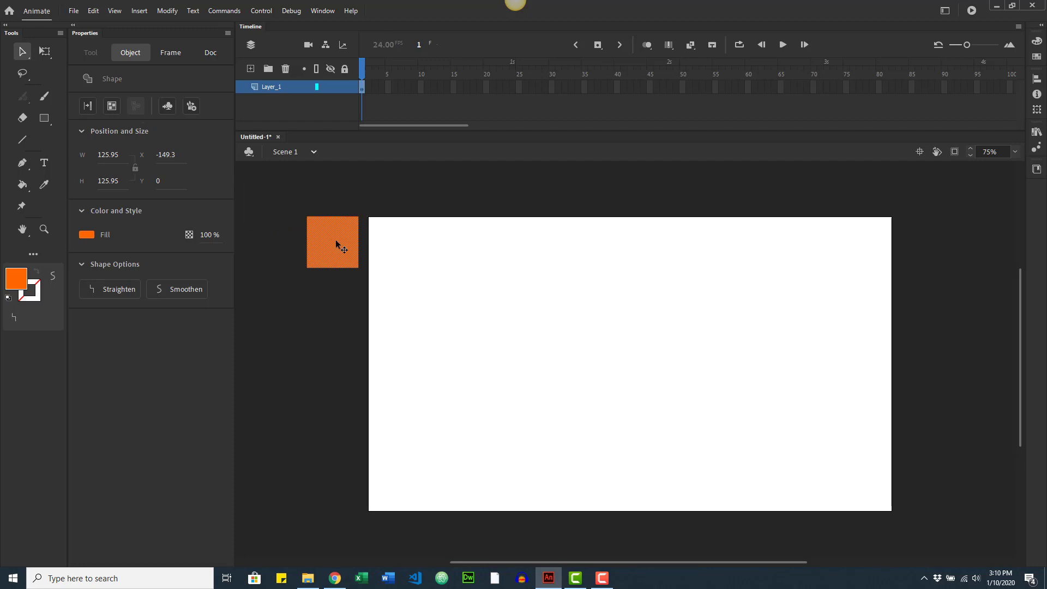
left_click_drag(337, 244, 329, 369, "alt")
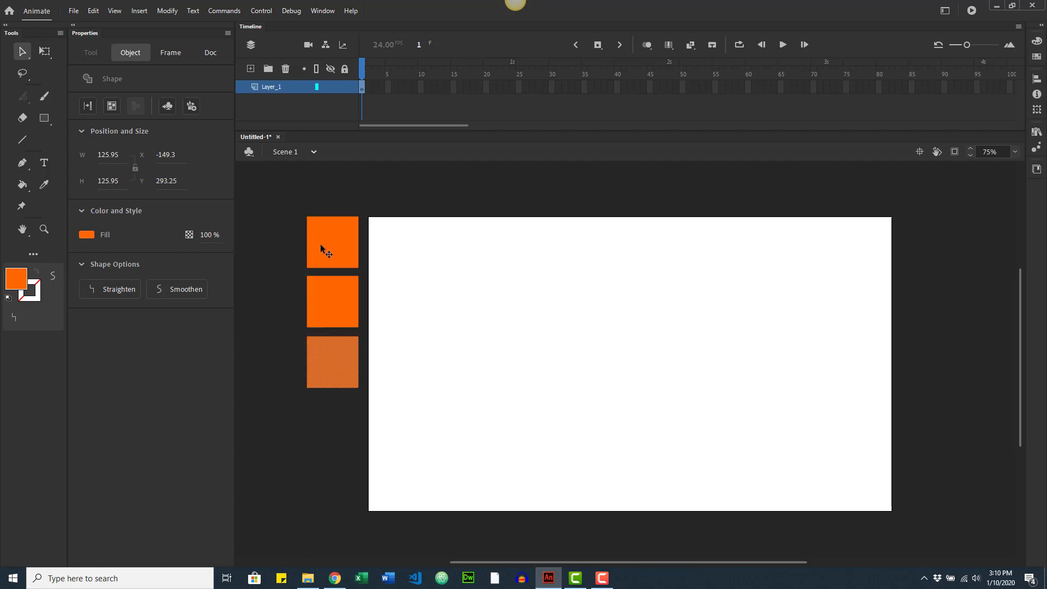
left_click(277, 323)
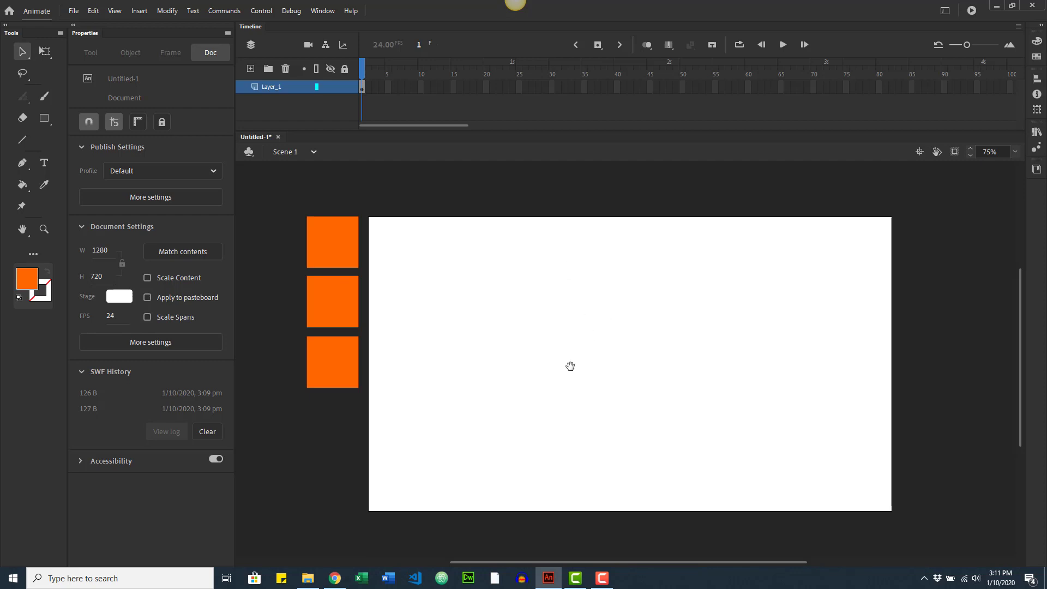
Step: Find and select the dark teal square far out on the pasteboard, and bring the stage back to the centre of the view
left_click_drag(571, 367, 998, 468)
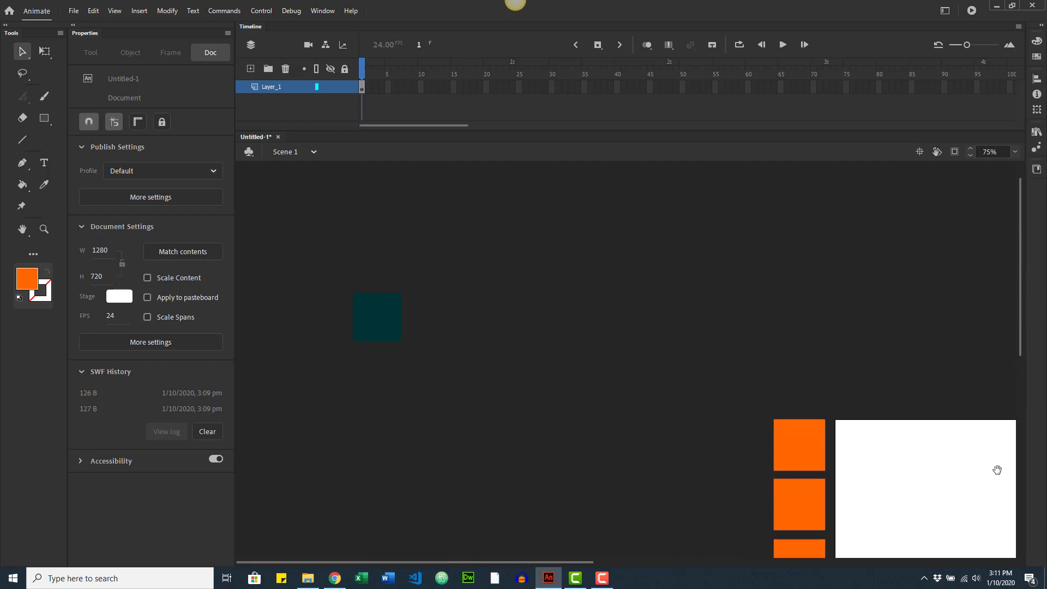
left_click_drag(902, 487, 902, 501)
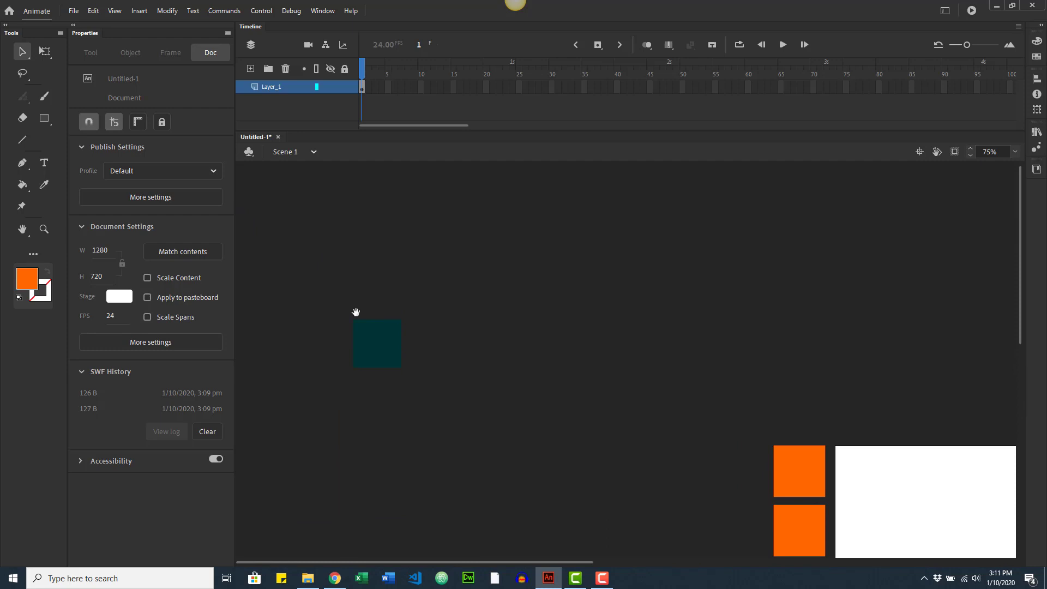
left_click(375, 352)
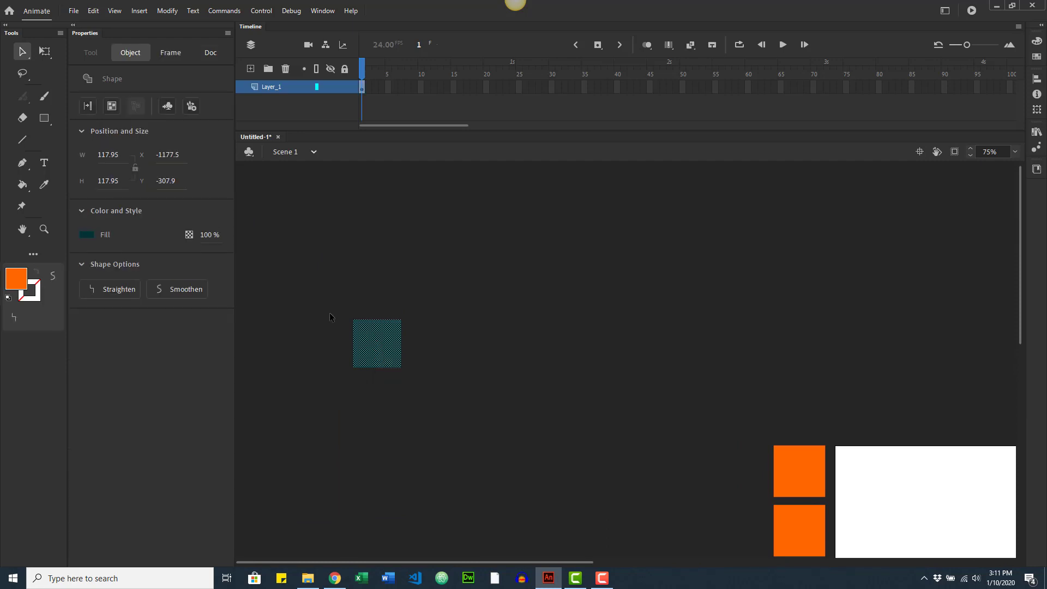
left_click(506, 388)
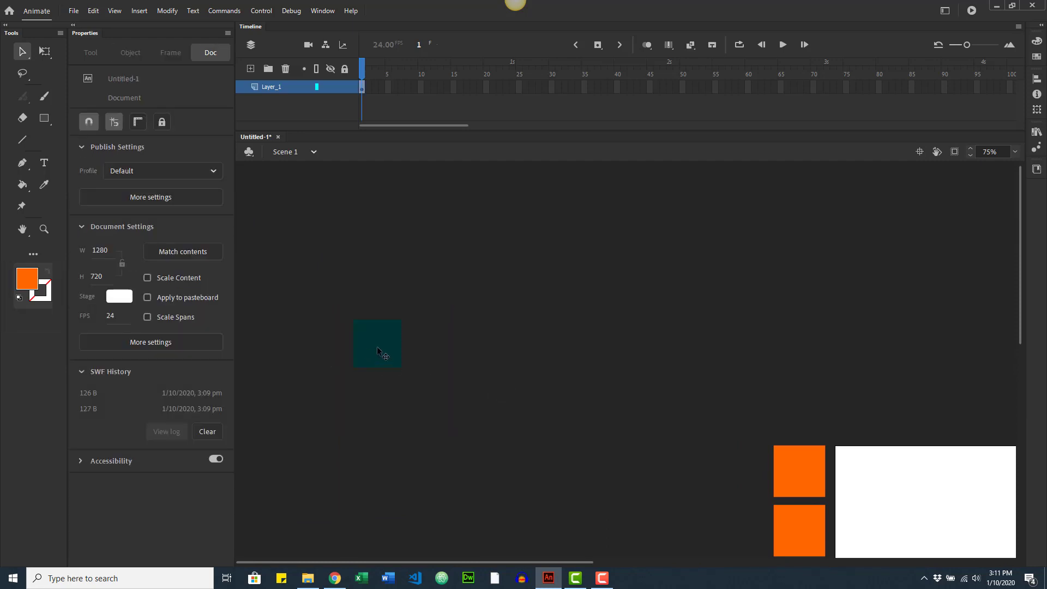
left_click(385, 355)
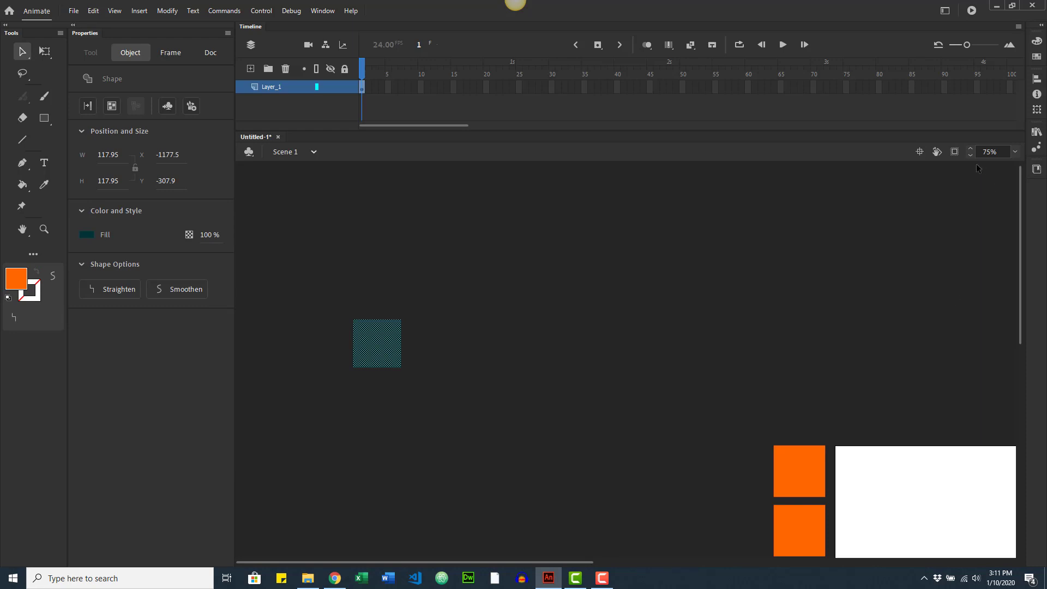
left_click(938, 156)
left_click(919, 152)
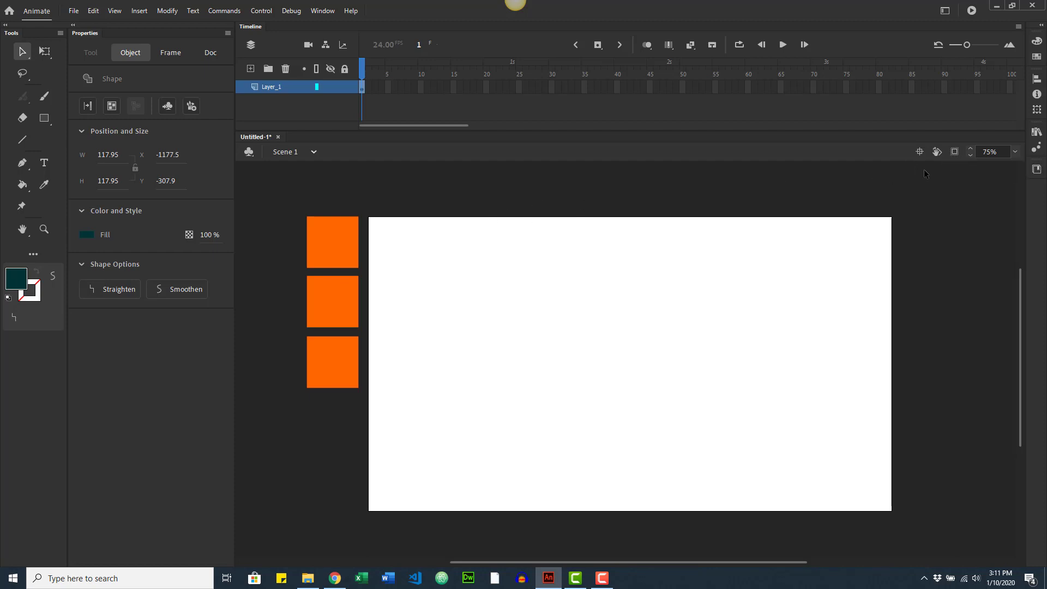
Step: Move the topmost orange square so it straddles the stage's right edge, and clip the content outside the stage
left_click_drag(339, 252, 886, 323)
left_click(874, 259)
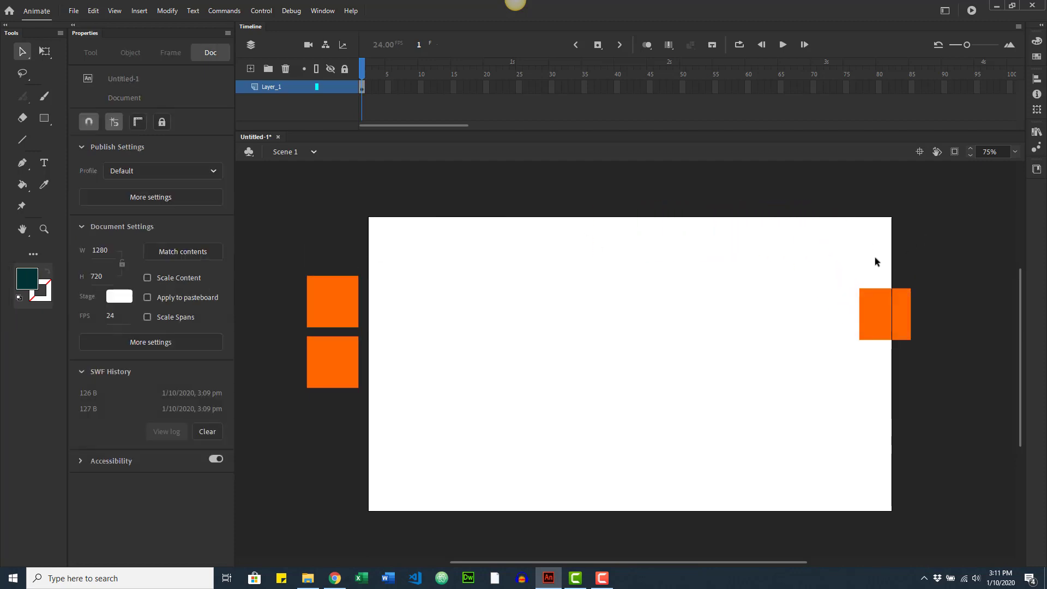
left_click(954, 152)
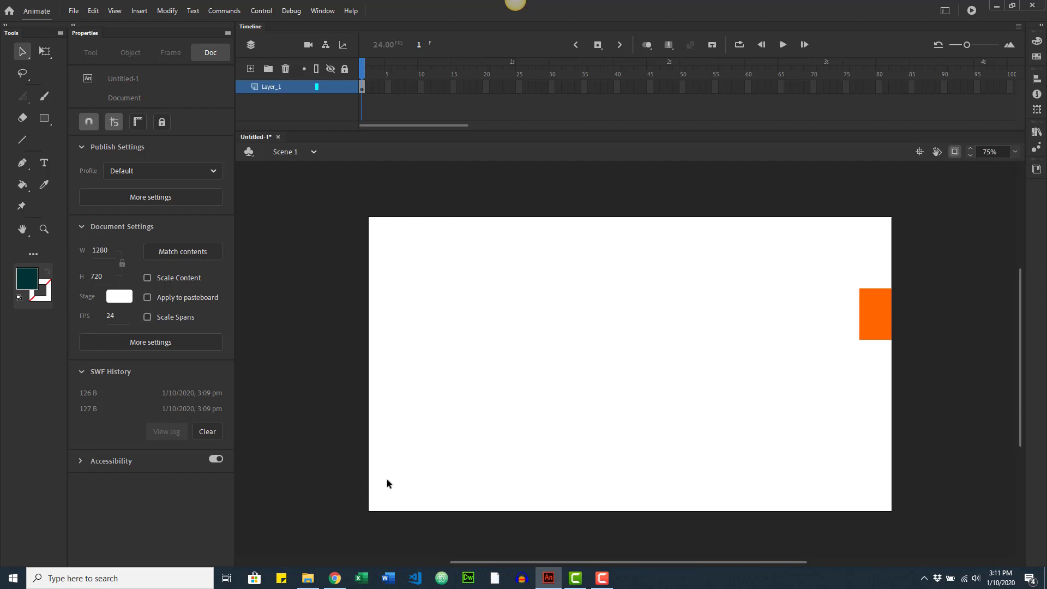
Step: Move the clipped square fully off the stage's right edge, shift the lowest left-hand square further left, and turn off content clipping
left_click_drag(876, 313, 938, 334)
left_click(776, 344)
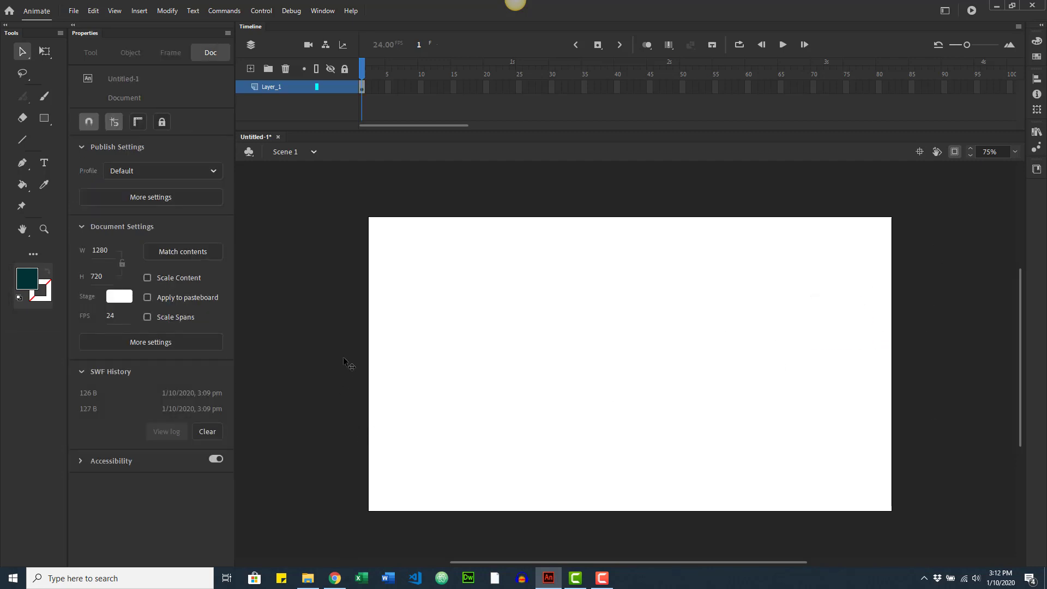
left_click_drag(381, 357, 323, 340)
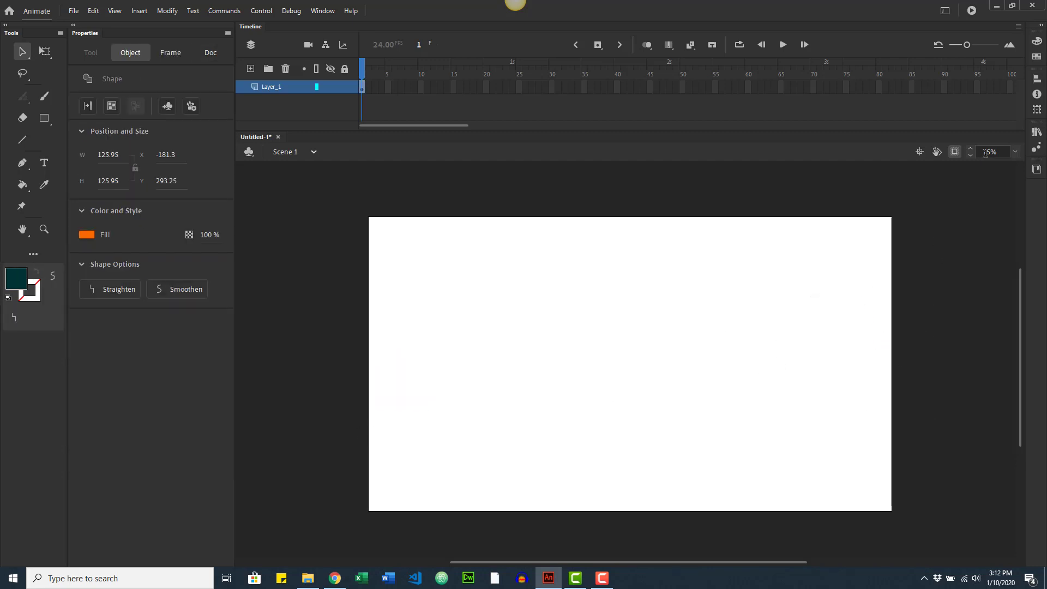
left_click(954, 153)
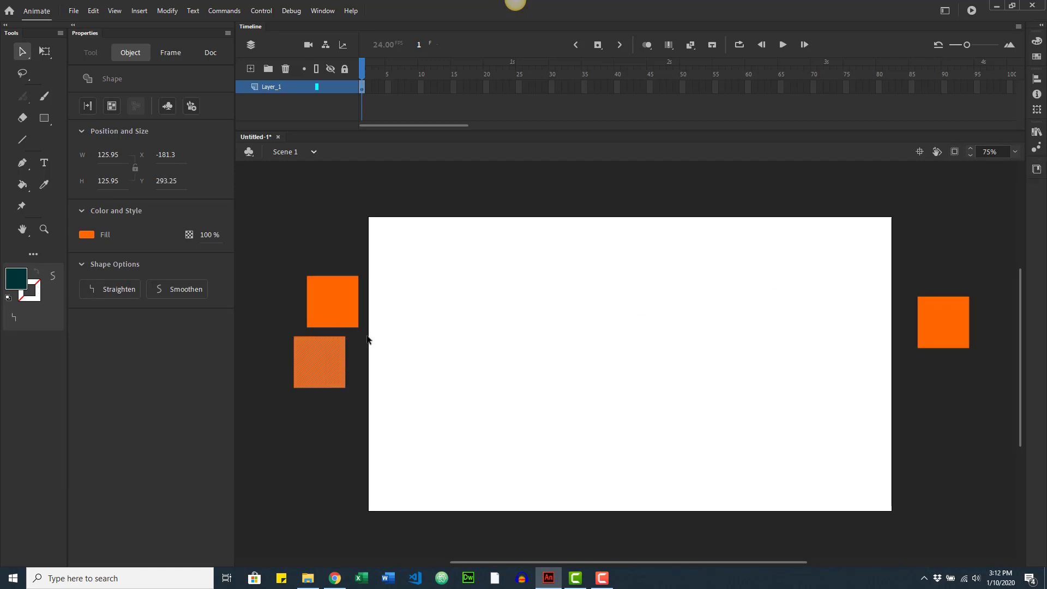
Step: Rotate the stage view with the Rotation tool and reset it by centring the stage
left_click(937, 154)
left_click_drag(741, 355, 727, 448)
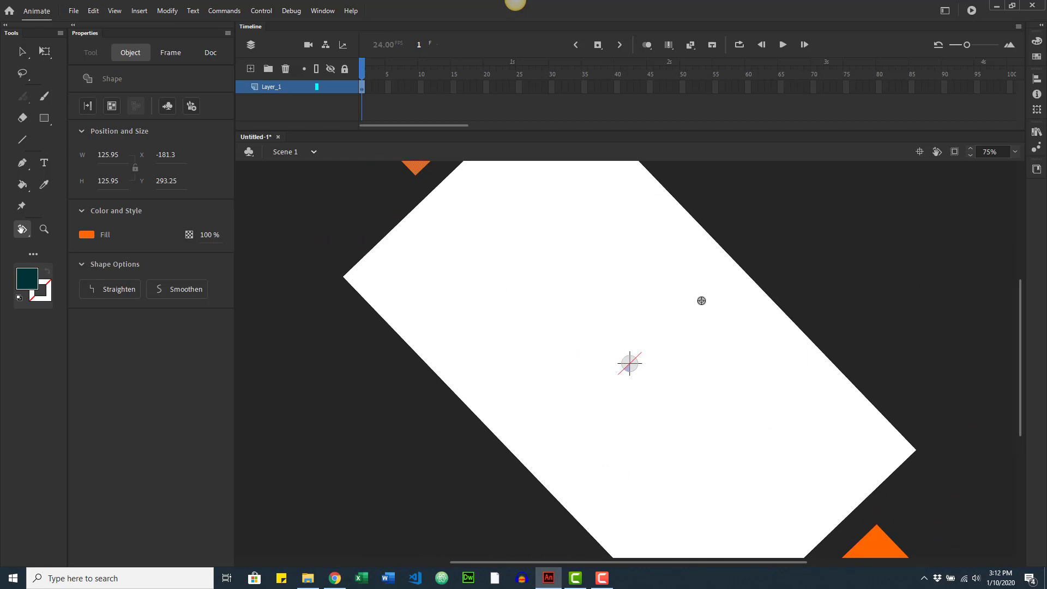
left_click(920, 152)
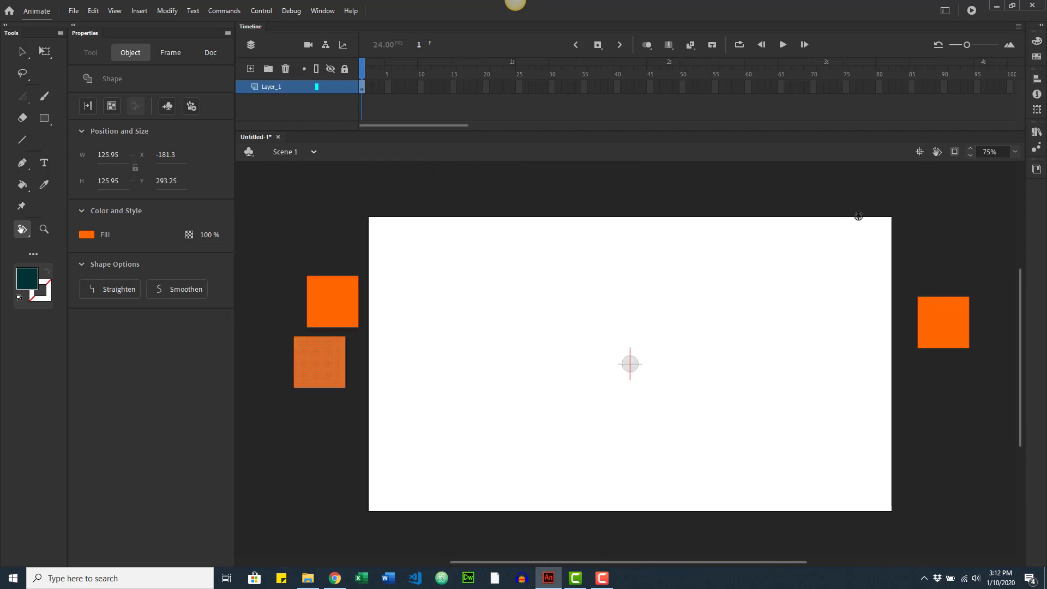
Step: Replace the active Rotation tool with the Hand tool from the same tool group
left_click(22, 232)
left_click(45, 231)
left_click(25, 233)
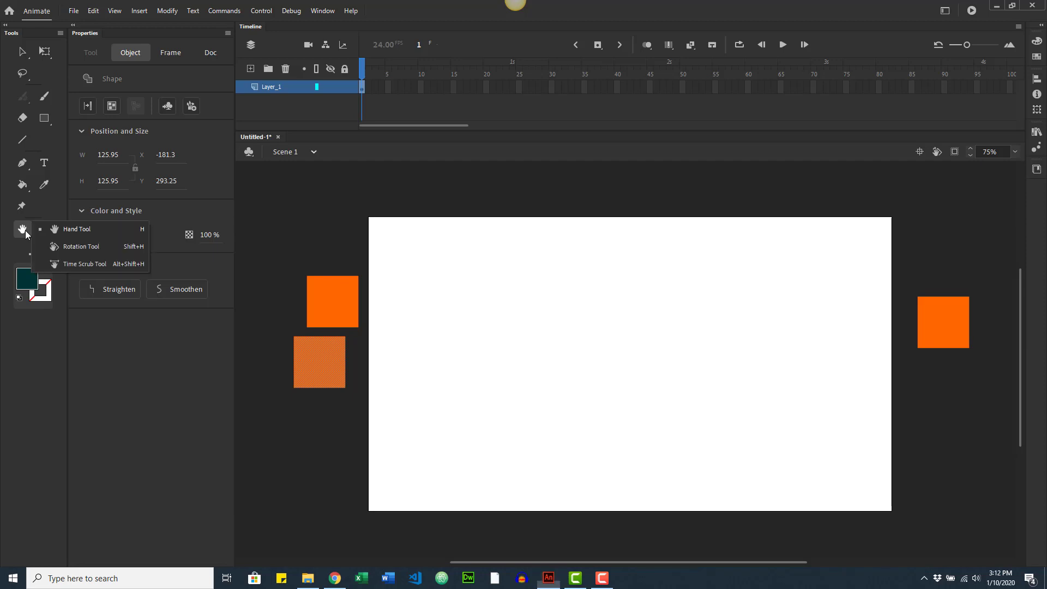
left_click(63, 230)
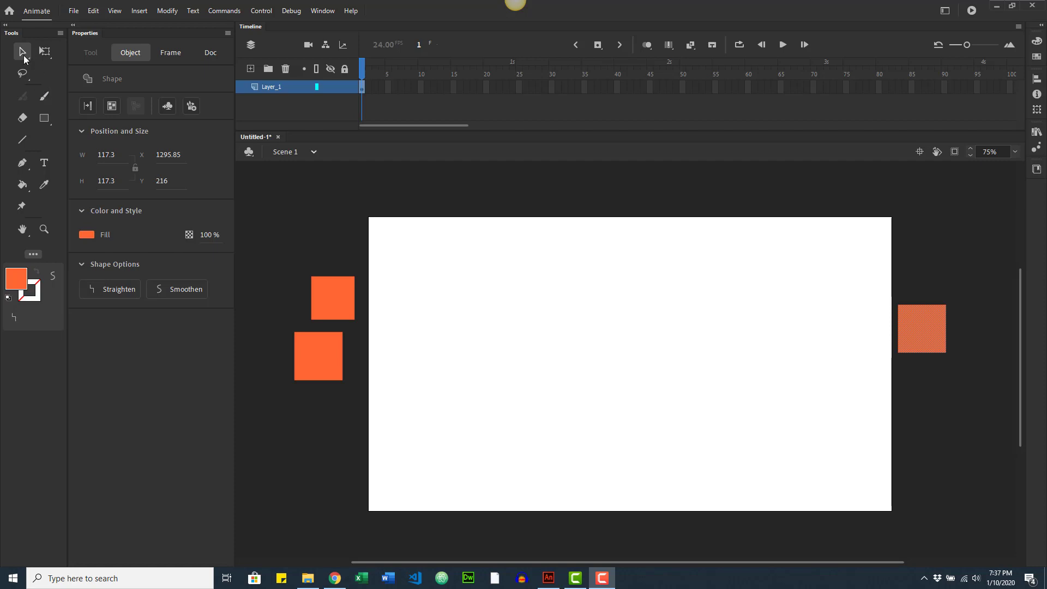
Step: Draw an orange rectangle without a stroke below the two squares left of the stage, and return to the Selection tool
left_click(46, 121)
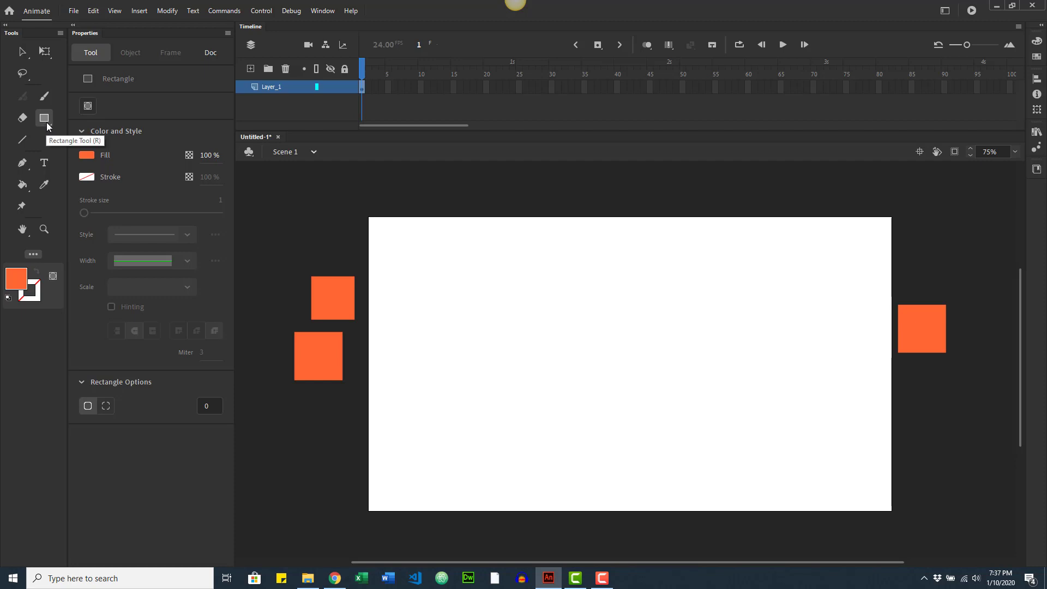
left_click(47, 123)
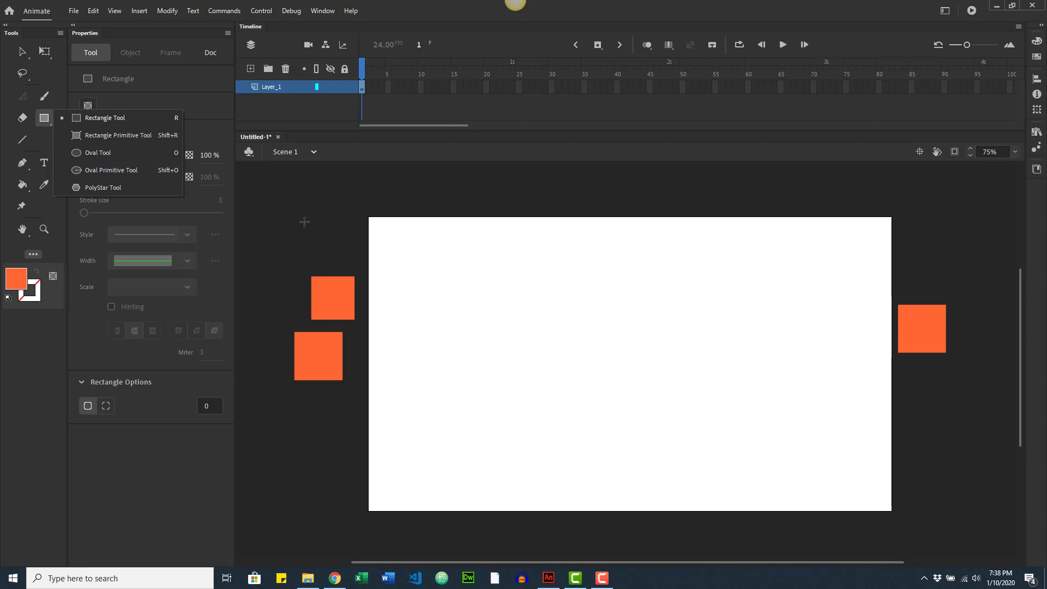
left_click_drag(303, 399, 364, 450)
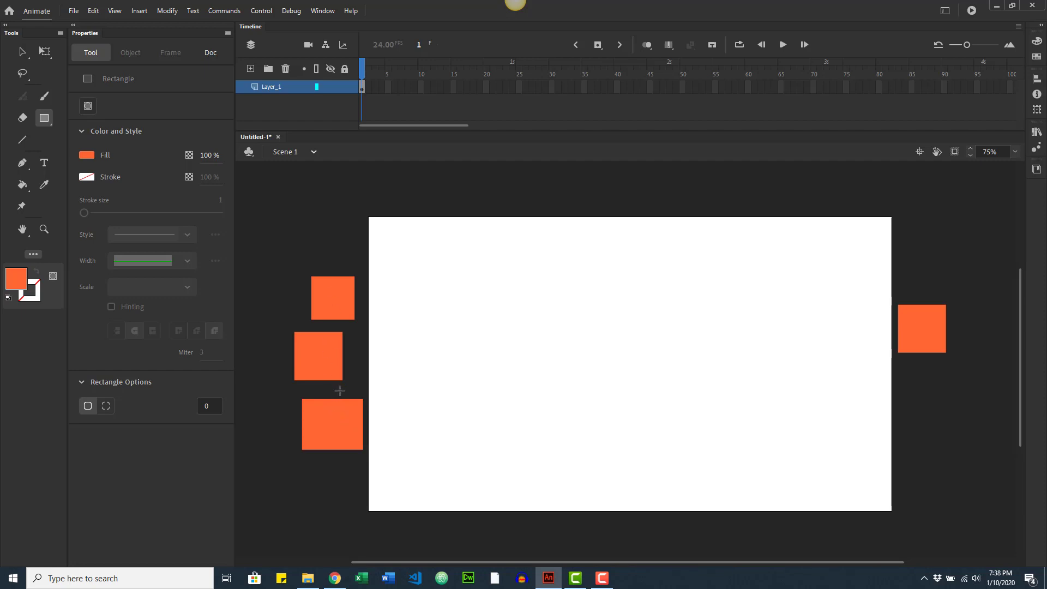
key("v")
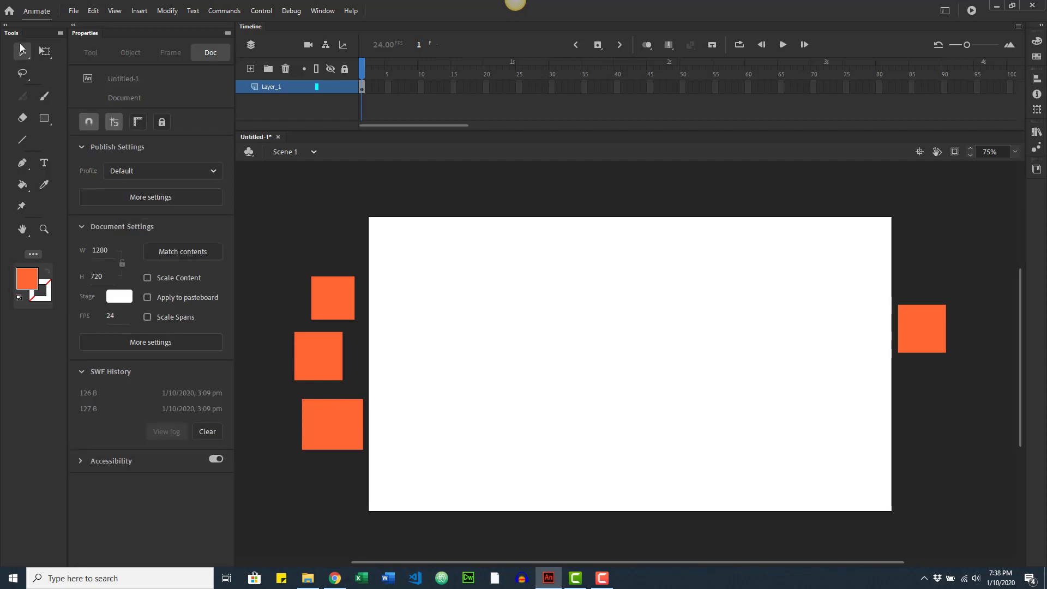
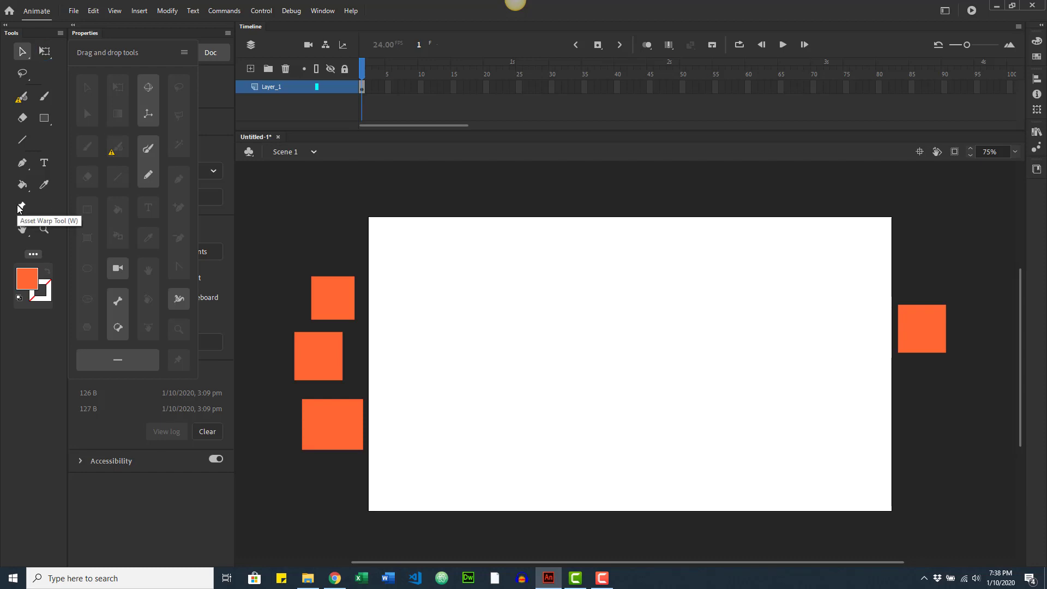
Step: Remove the Asset Warp tool and the brush marked with a warning from the Tools panel, and close the tool customisation palette
left_click_drag(20, 208, 106, 197)
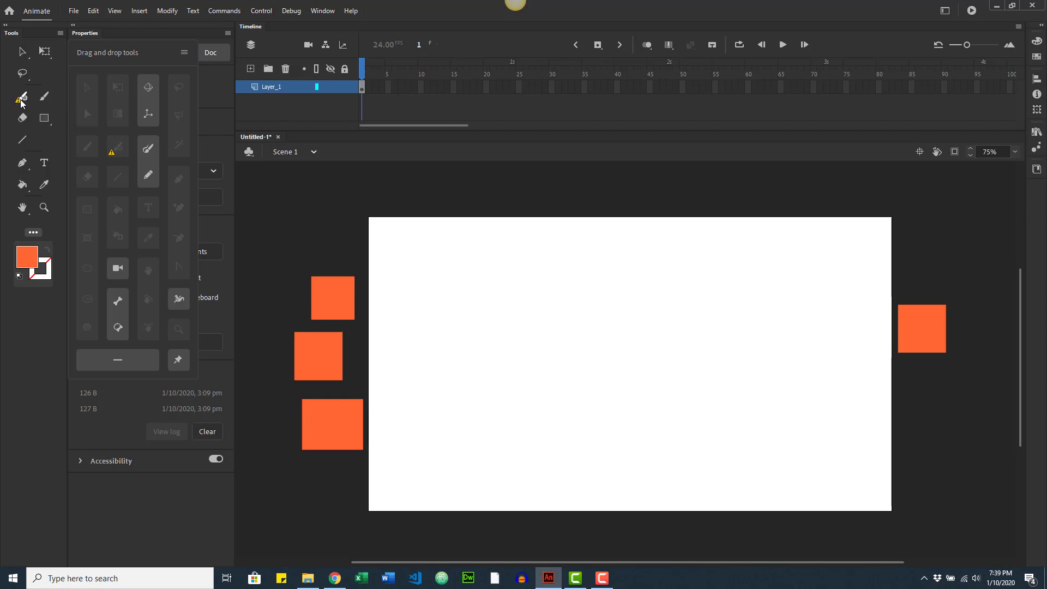
left_click_drag(20, 104, 112, 143)
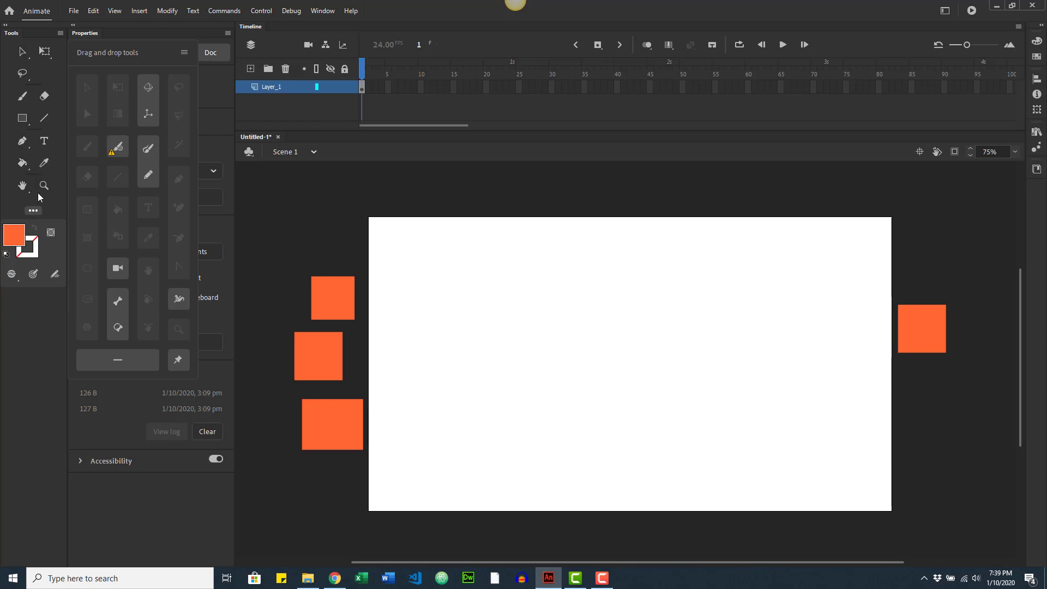
left_click(185, 54)
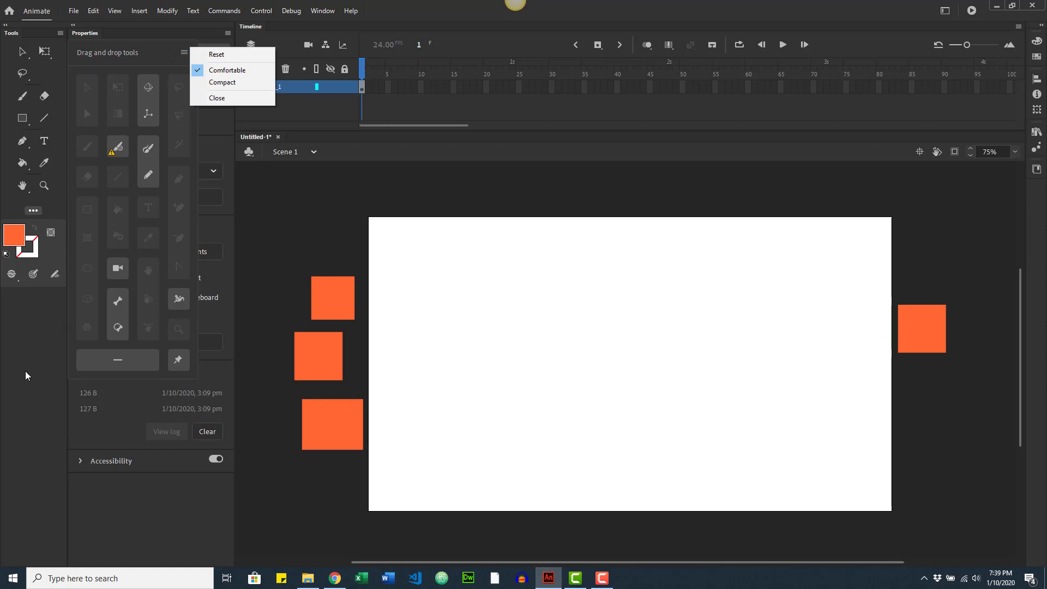
left_click(21, 355)
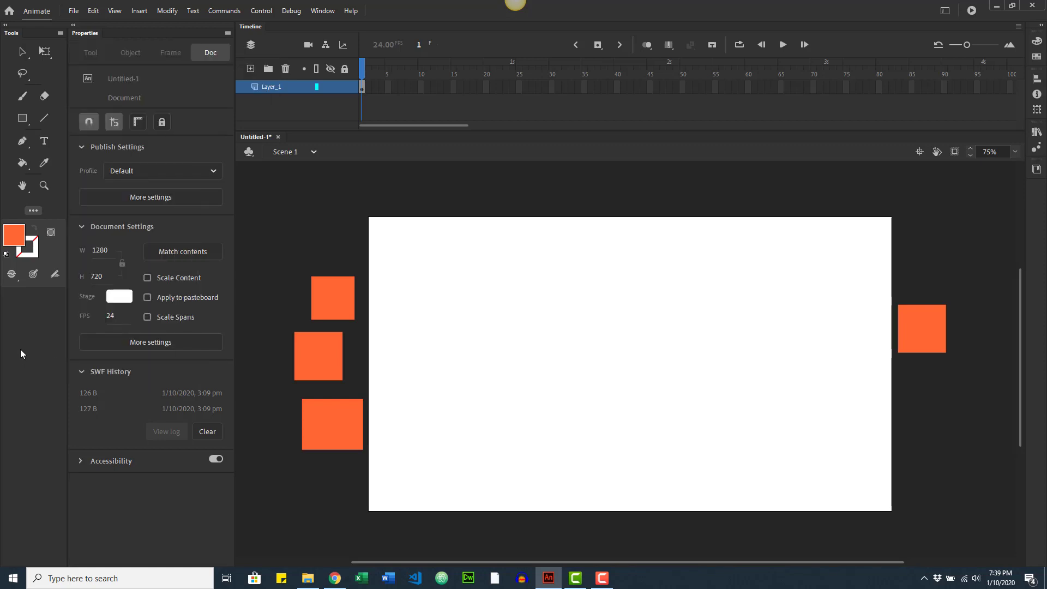
left_click(31, 210)
left_click(184, 53)
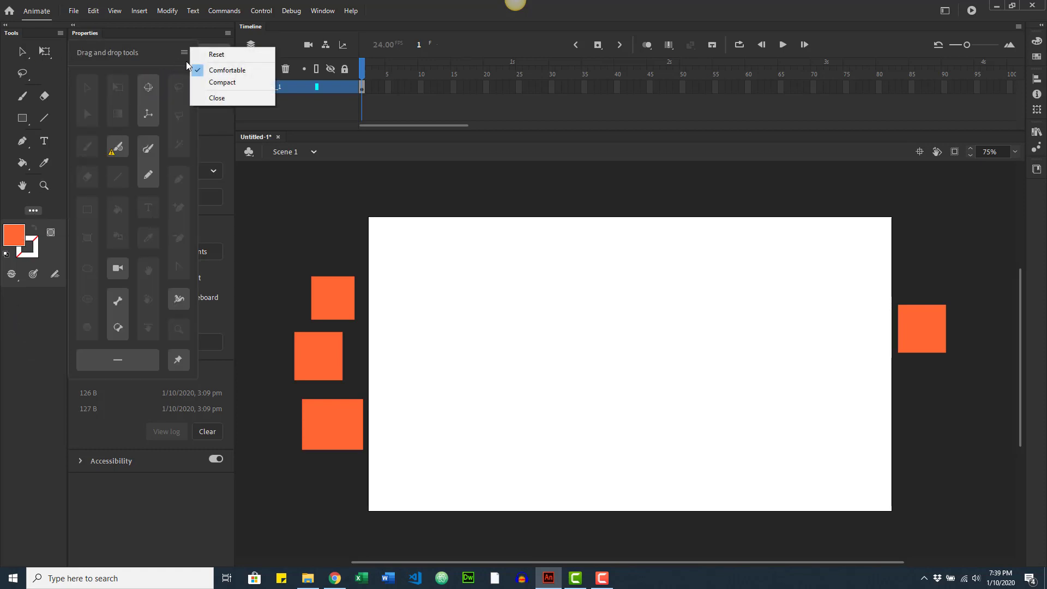
left_click(217, 98)
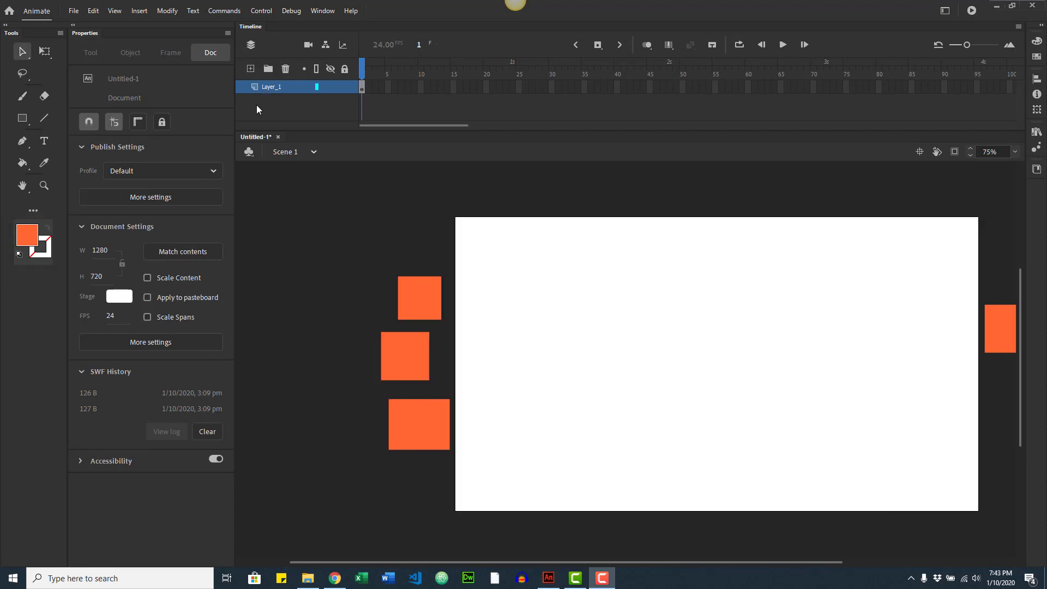
Step: View the Home screen and return to the document workspace
left_click(9, 15)
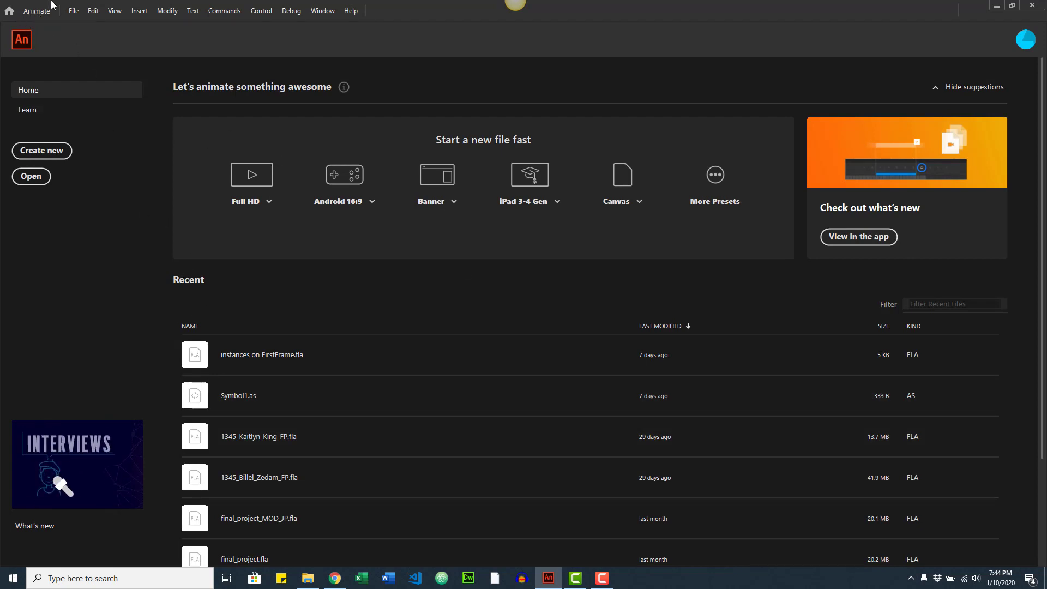
left_click(33, 13)
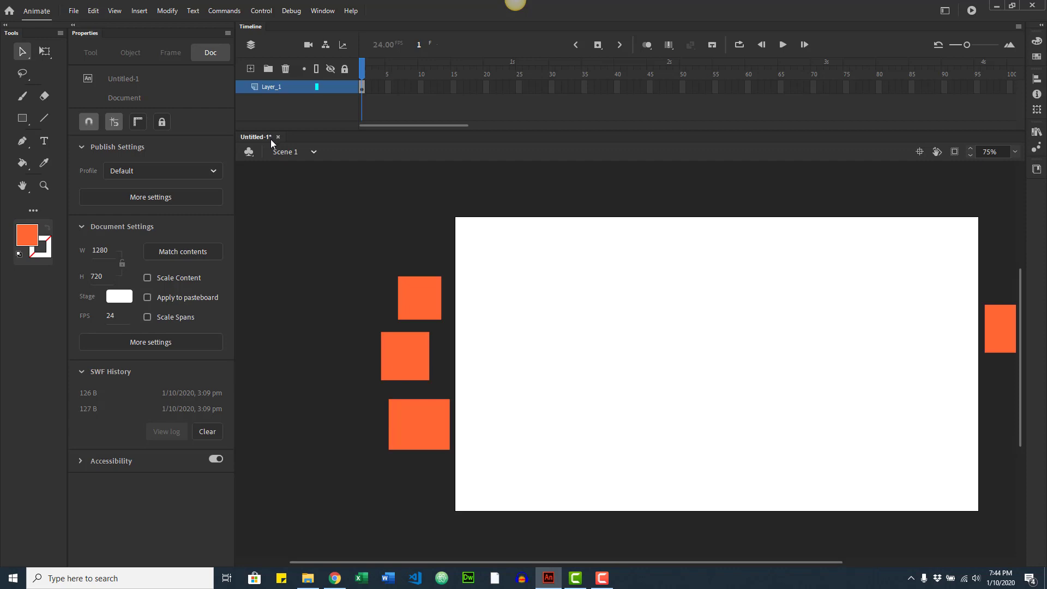
left_click(73, 11)
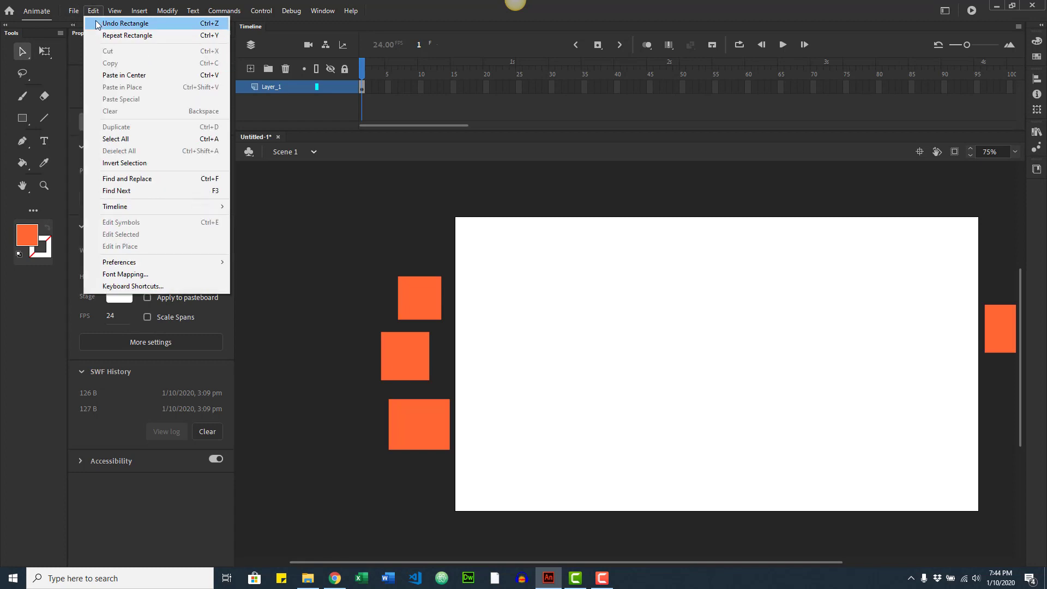
left_click(90, 10)
left_click(74, 11)
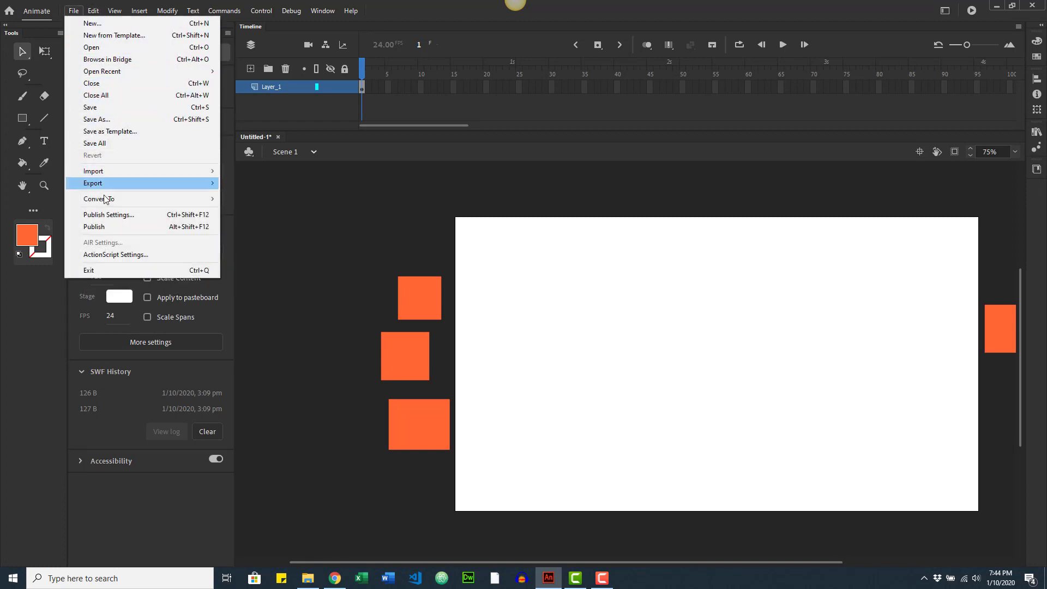
mouse_move(98, 6)
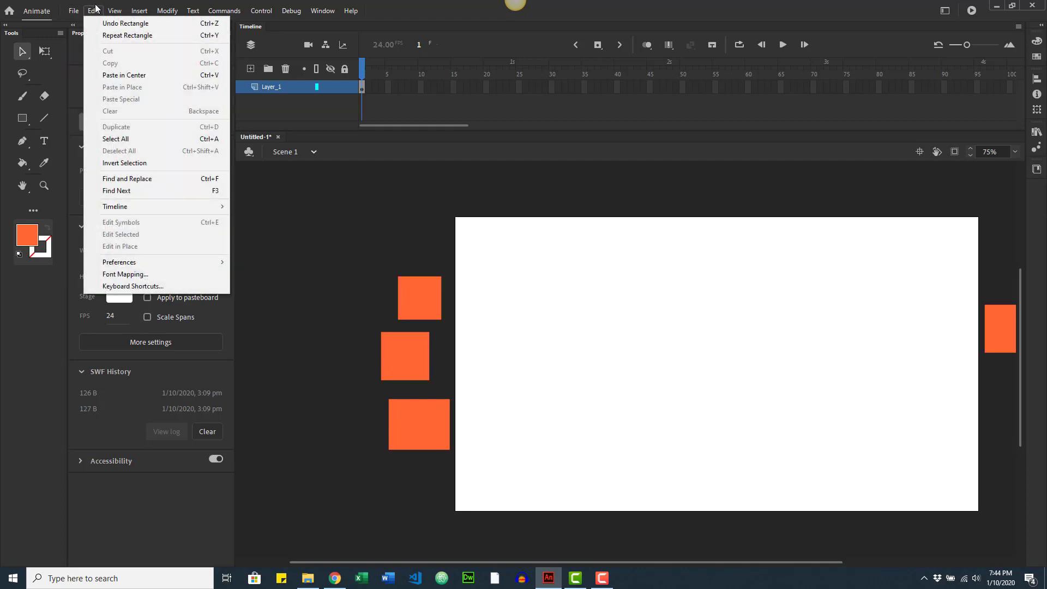
mouse_move(140, 10)
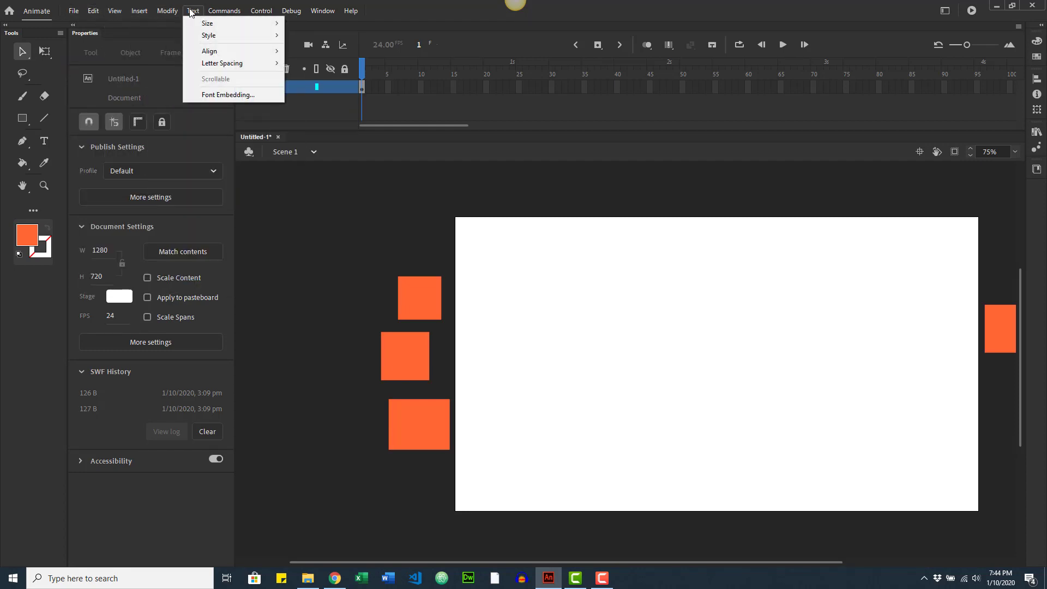
mouse_move(221, 9)
mouse_move(254, 12)
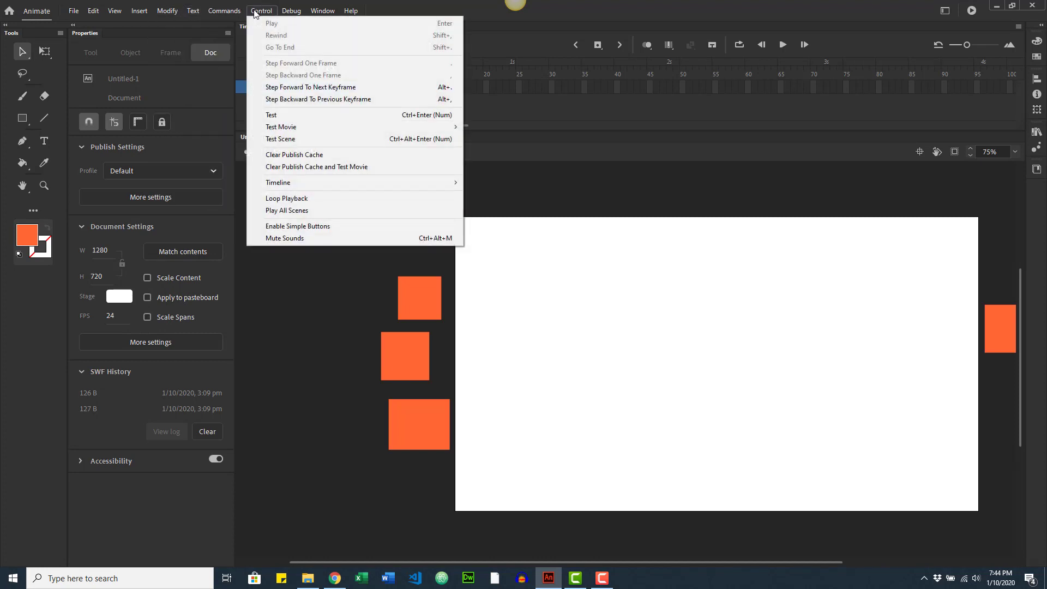
mouse_move(322, 12)
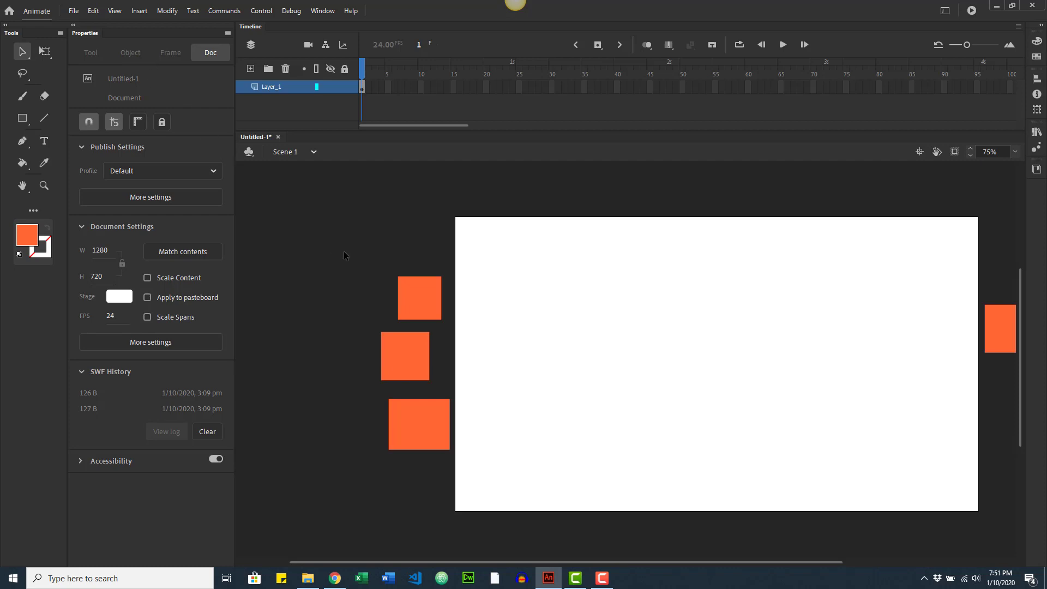
Step: Select the uppermost square left of the stage, inspect the object, frame and document properties, and view the Rectangle tool's options
left_click(414, 306)
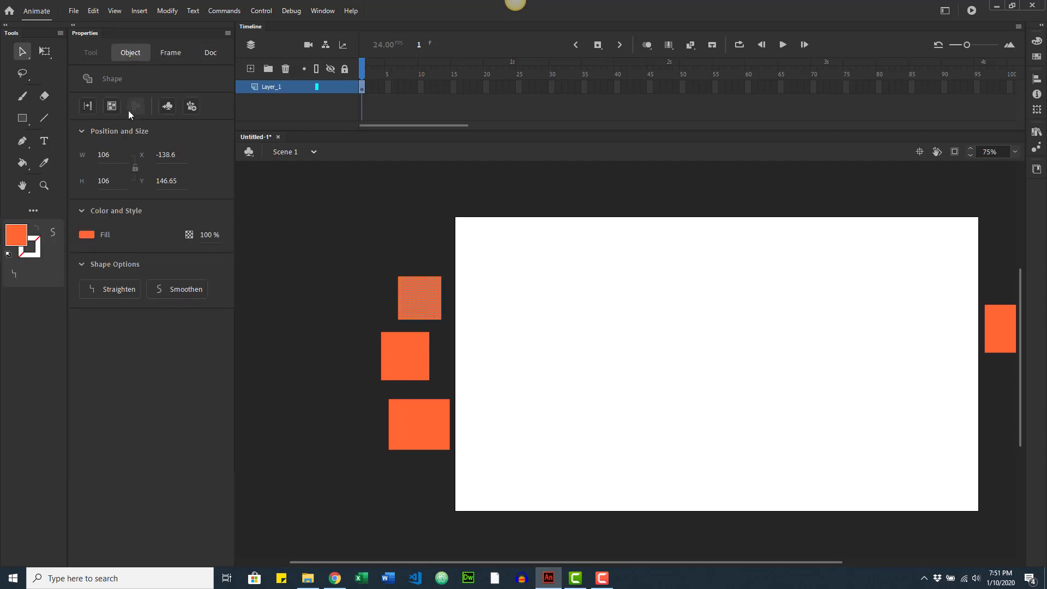
left_click(172, 53)
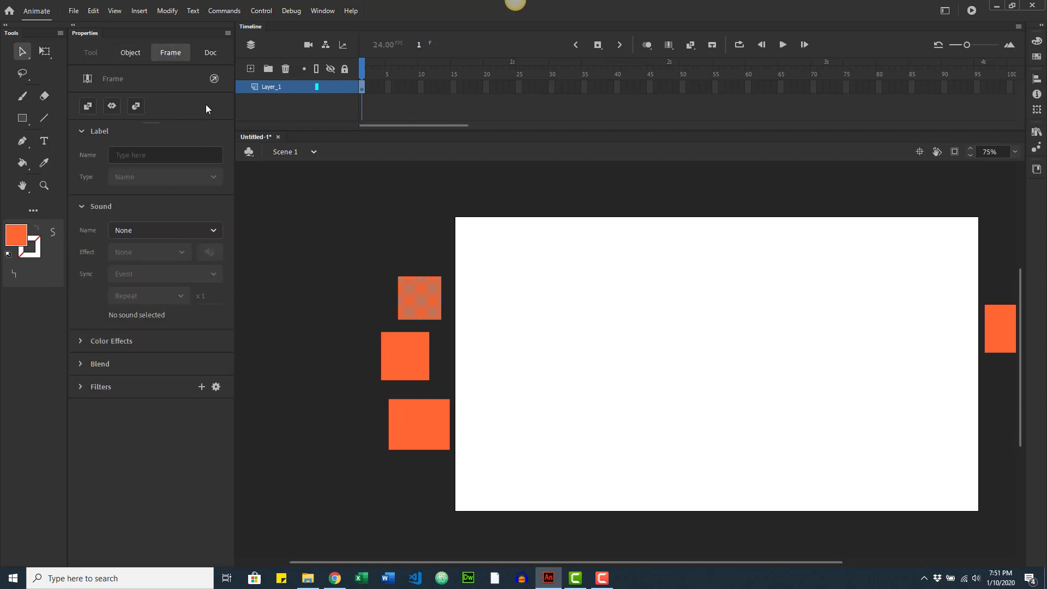
left_click(210, 53)
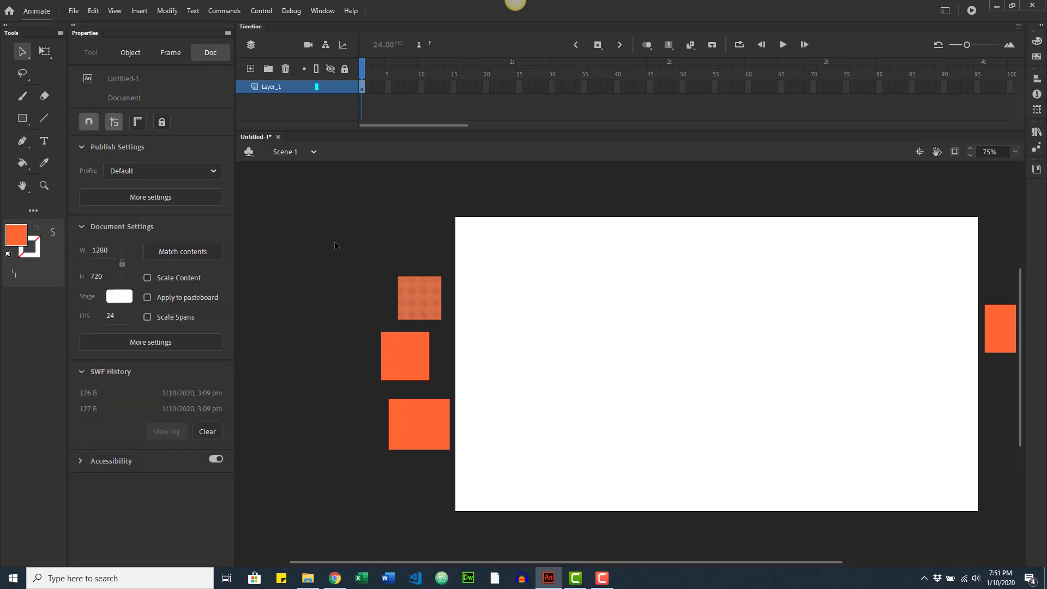
left_click(126, 51)
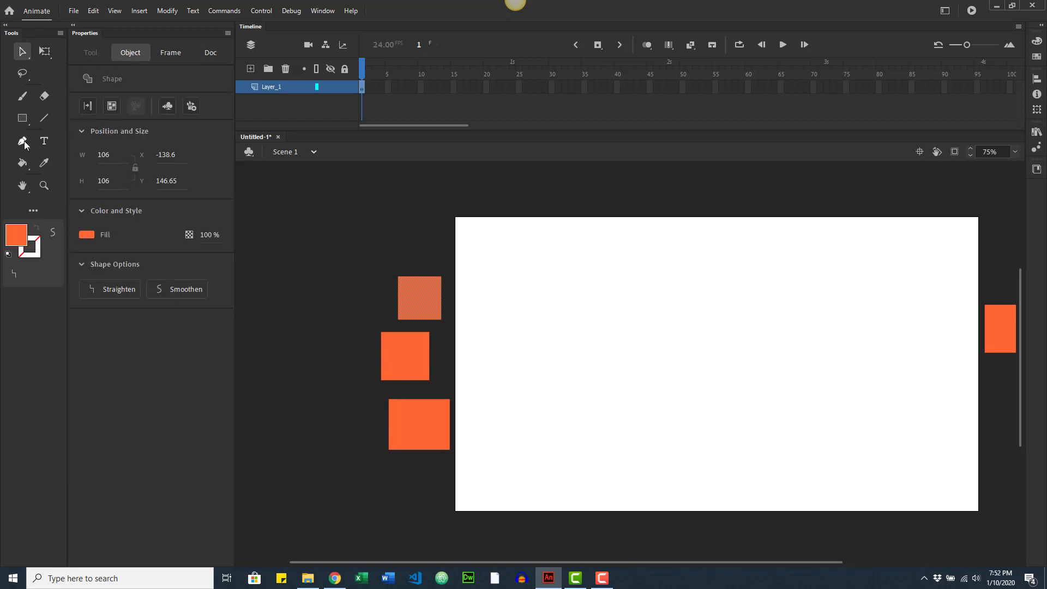
left_click(22, 118)
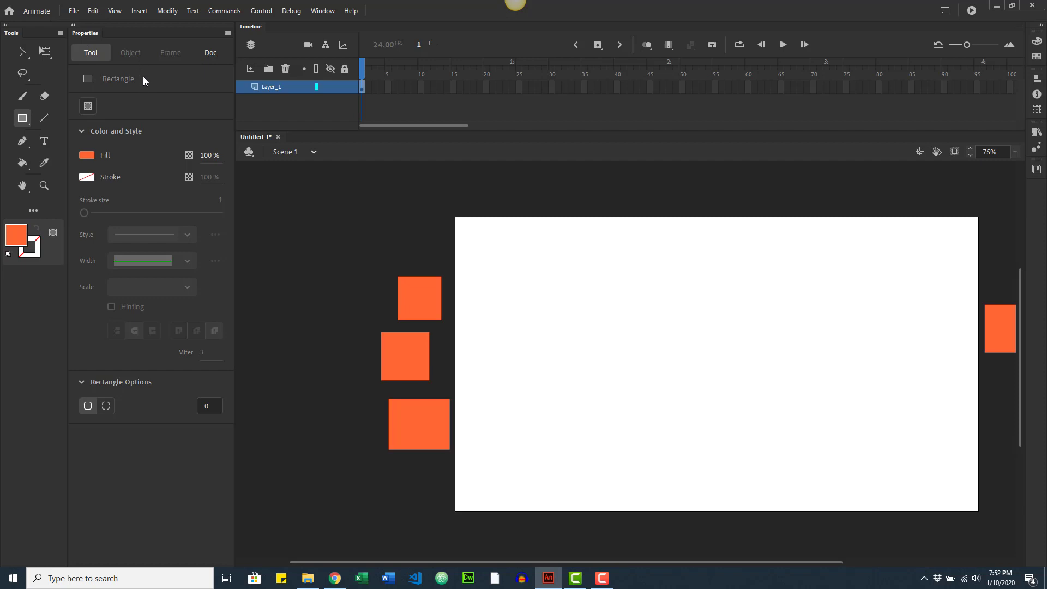
Step: Turn off Advanced Layers in the document settings, make these settings the default and apply them
left_click(210, 55)
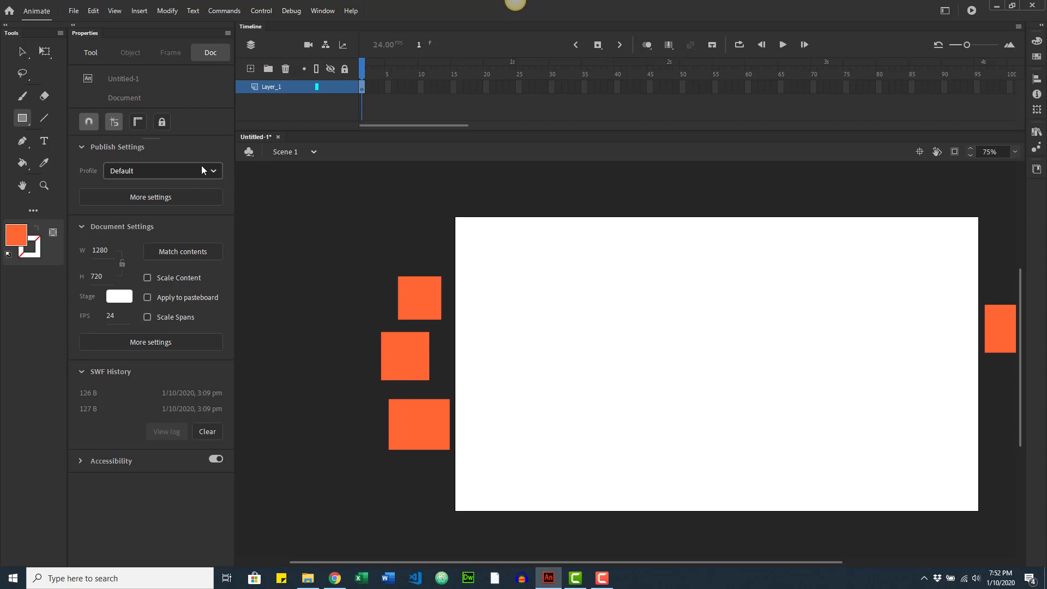
left_click(160, 342)
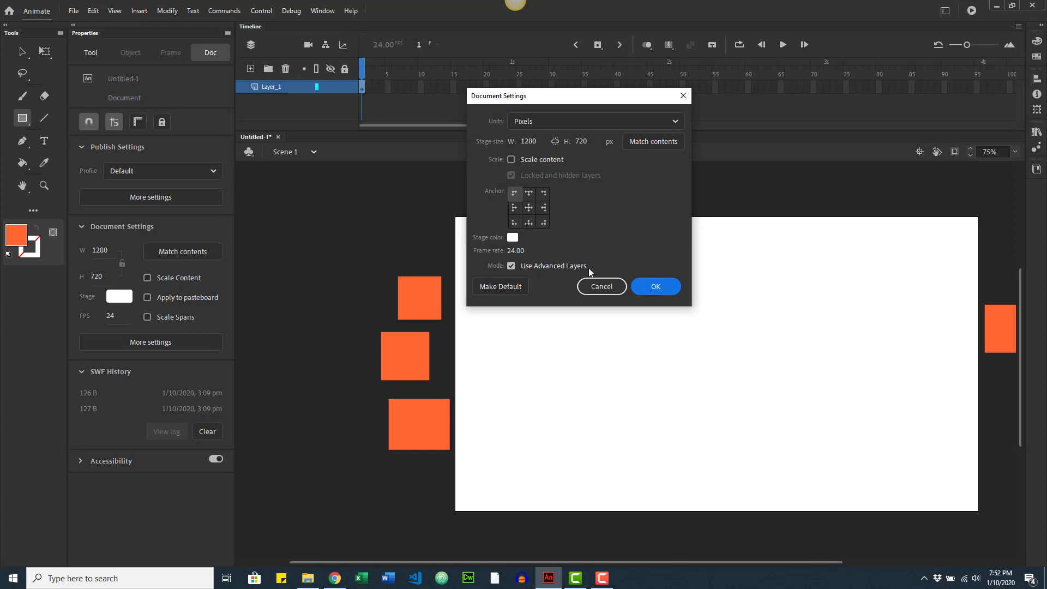
left_click(512, 266)
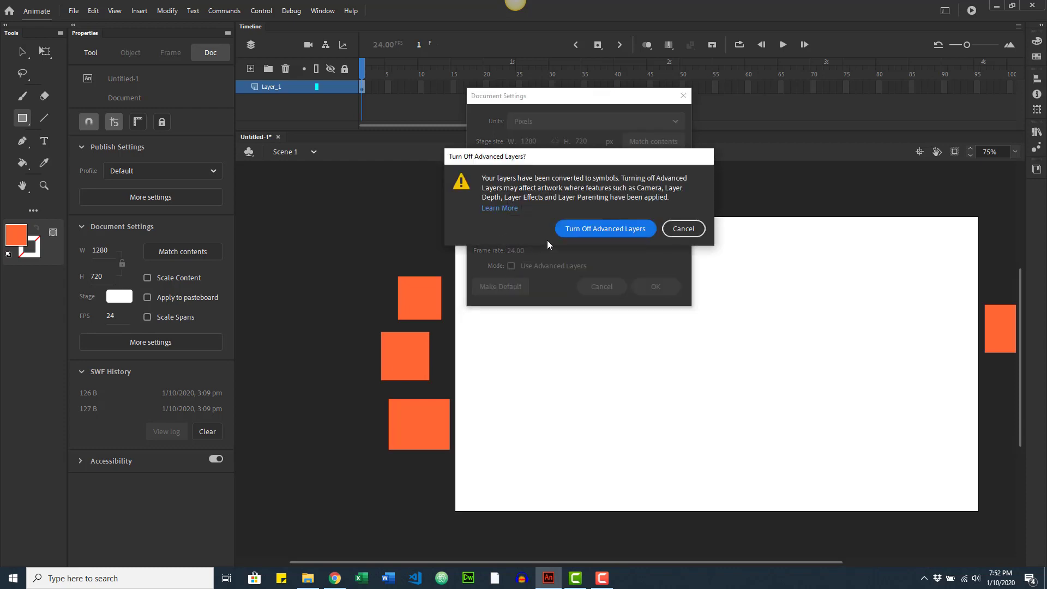
left_click(612, 230)
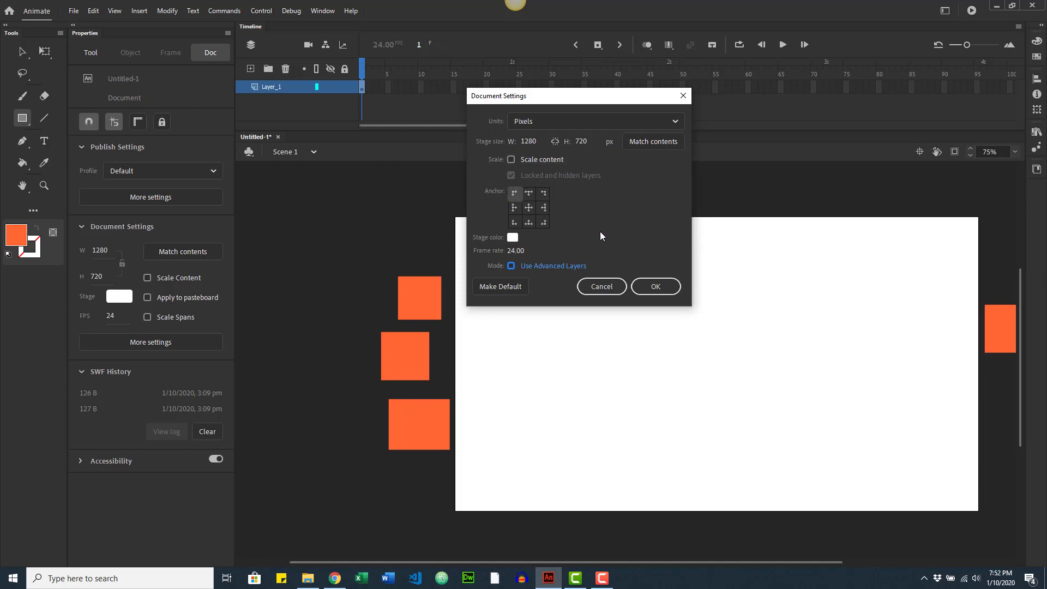
left_click(502, 287)
left_click(656, 288)
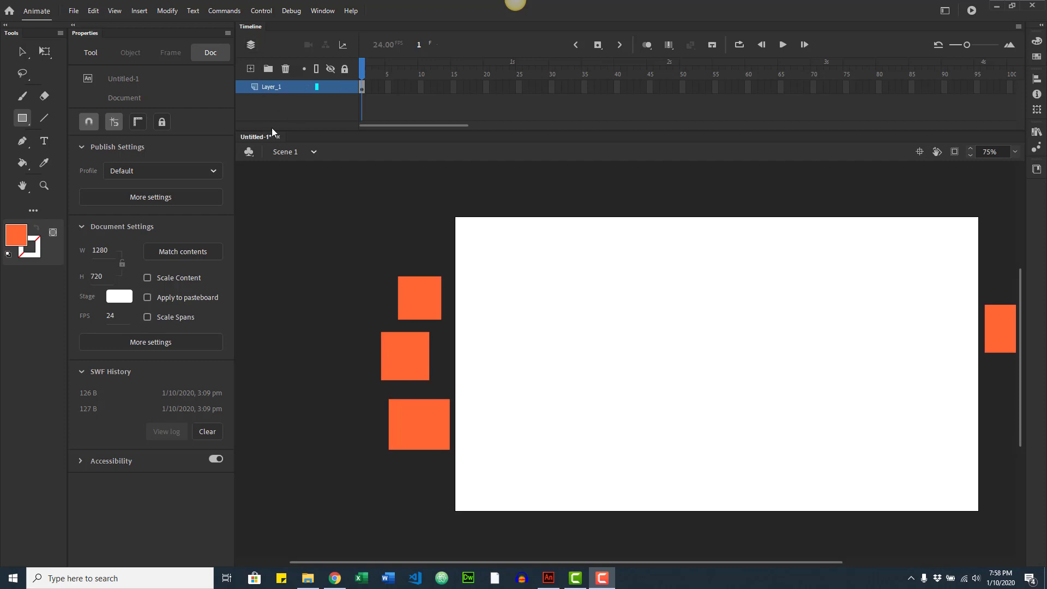
Step: Make the Timeline panel taller to give more room for the layer list
left_click_drag(303, 131, 305, 157)
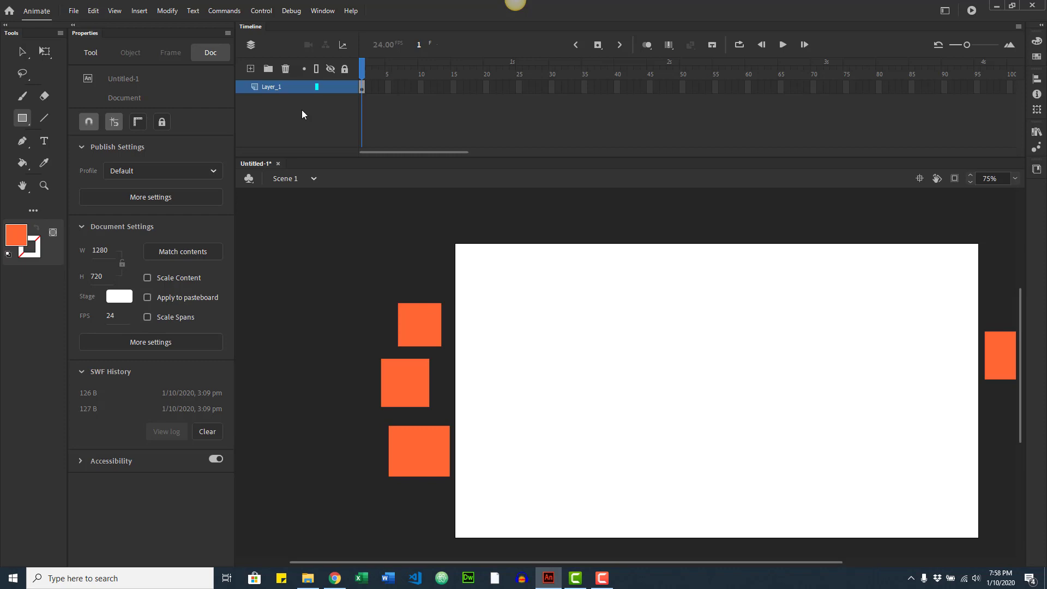
Step: Add two new layers above Layer_1 and delete both of them again
left_click(250, 69)
left_click(250, 69)
left_click(270, 89)
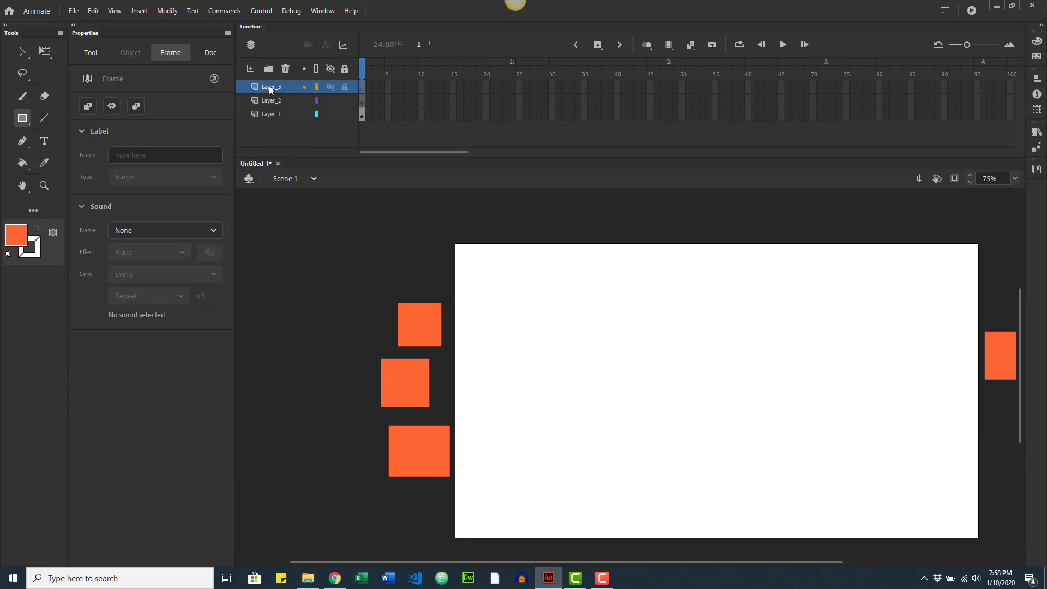
left_click(286, 70)
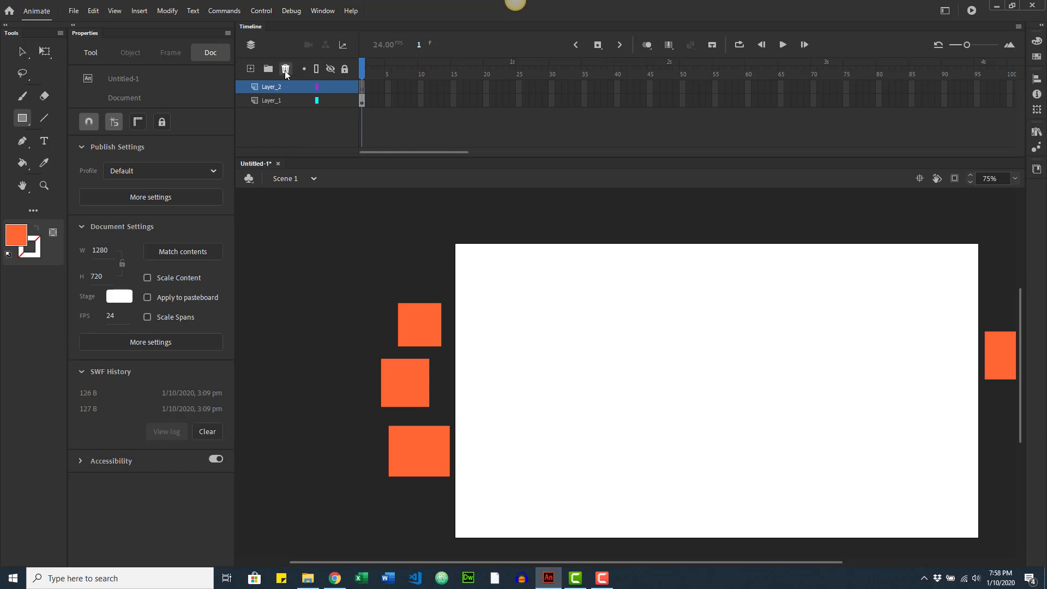
left_click(285, 71)
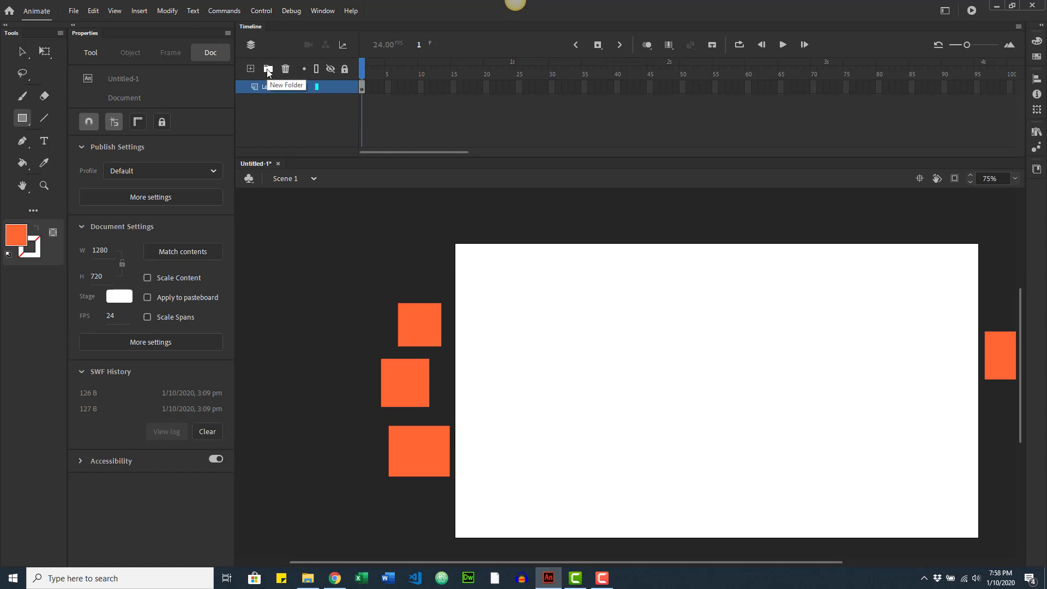
Step: Add two new layers above Layer_1 and a layer folder on top of them
left_click(250, 69)
left_click(250, 68)
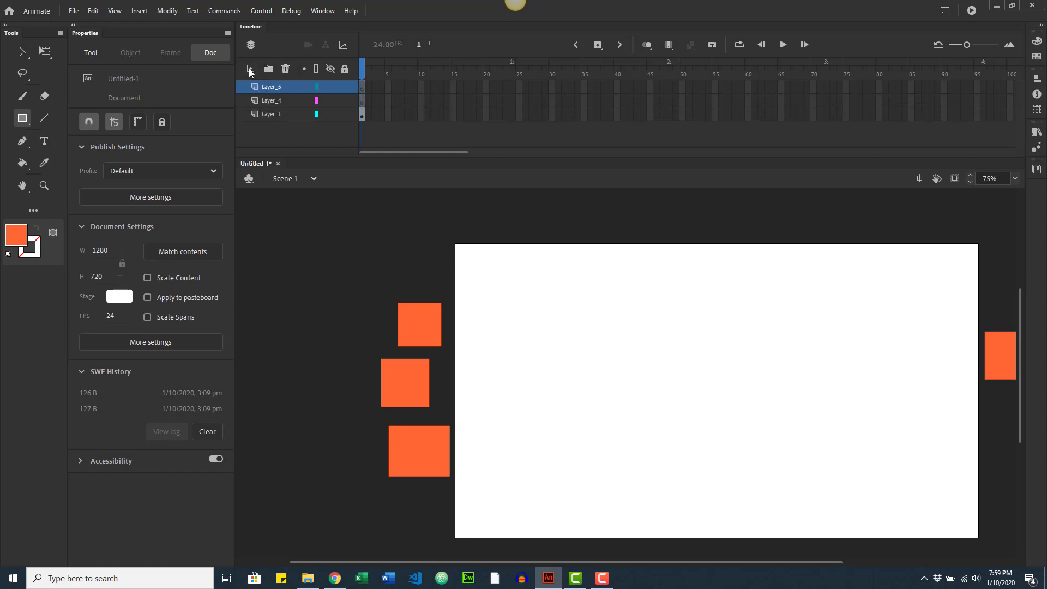
left_click(268, 68)
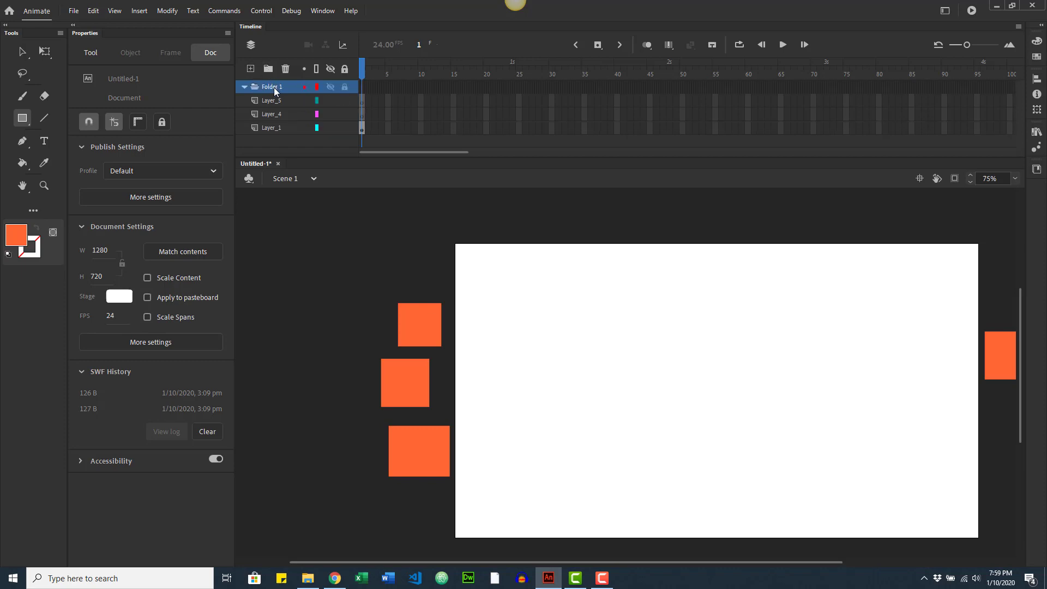
Step: Move the two layers above Layer_1 into Folder 1 and collapse the folder
left_click(265, 103)
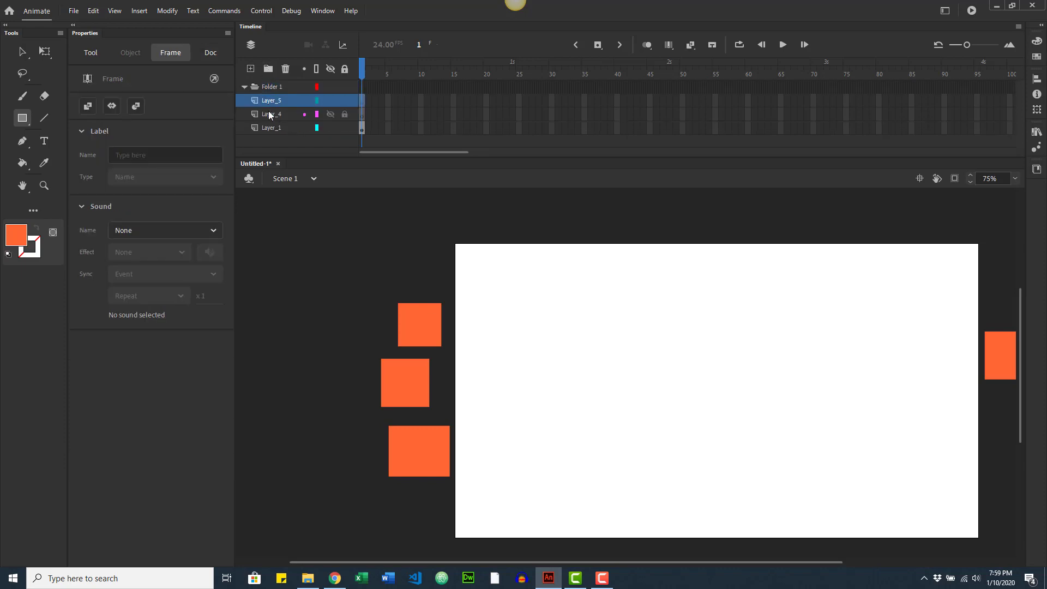
left_click(273, 116, "shift")
left_click_drag(270, 103, 267, 88)
left_click(244, 86)
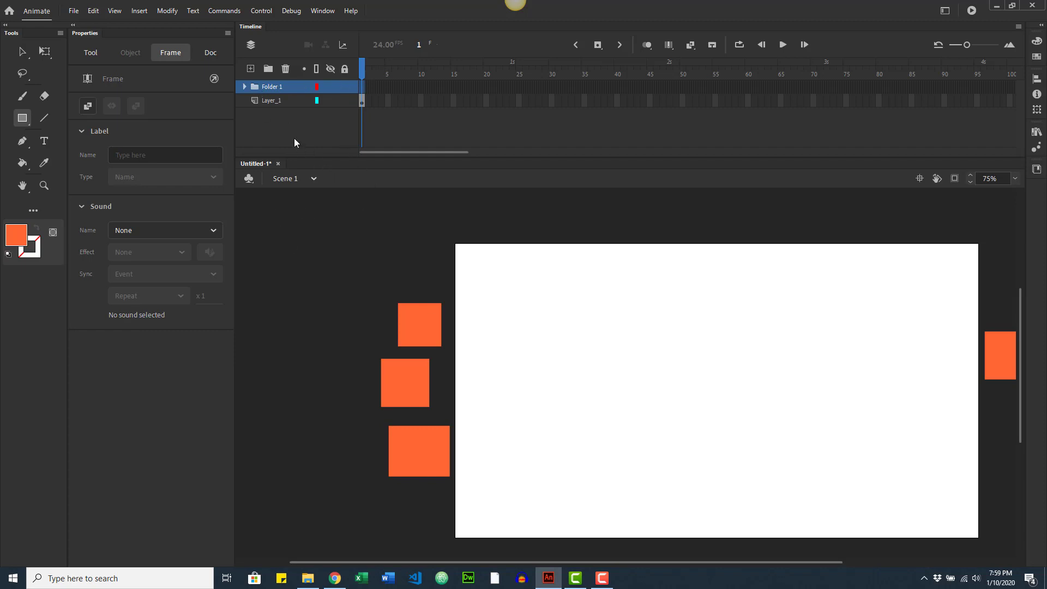
Step: Delete Folder 1 together with the layers it contains
left_click(286, 72)
left_click(578, 301)
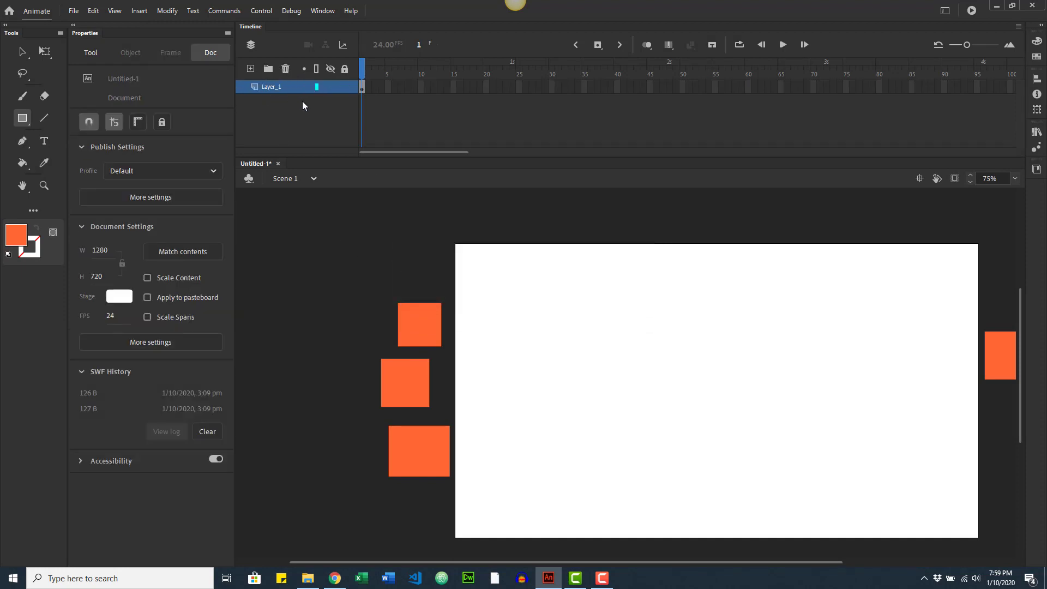
Step: Toggle outline display, visibility and locking for all layers on and off again
left_click(316, 71)
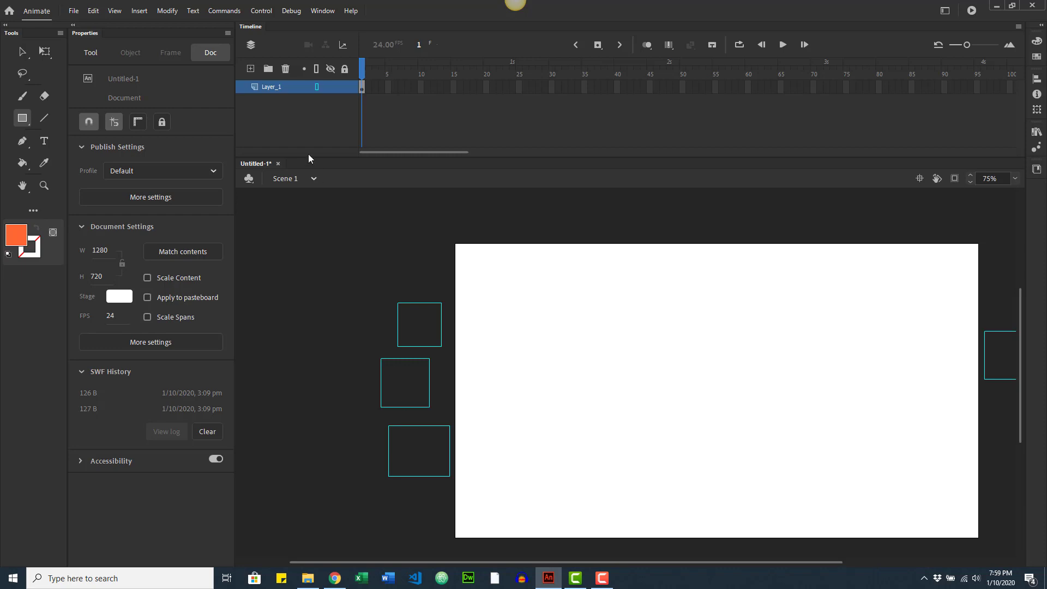
left_click(317, 66)
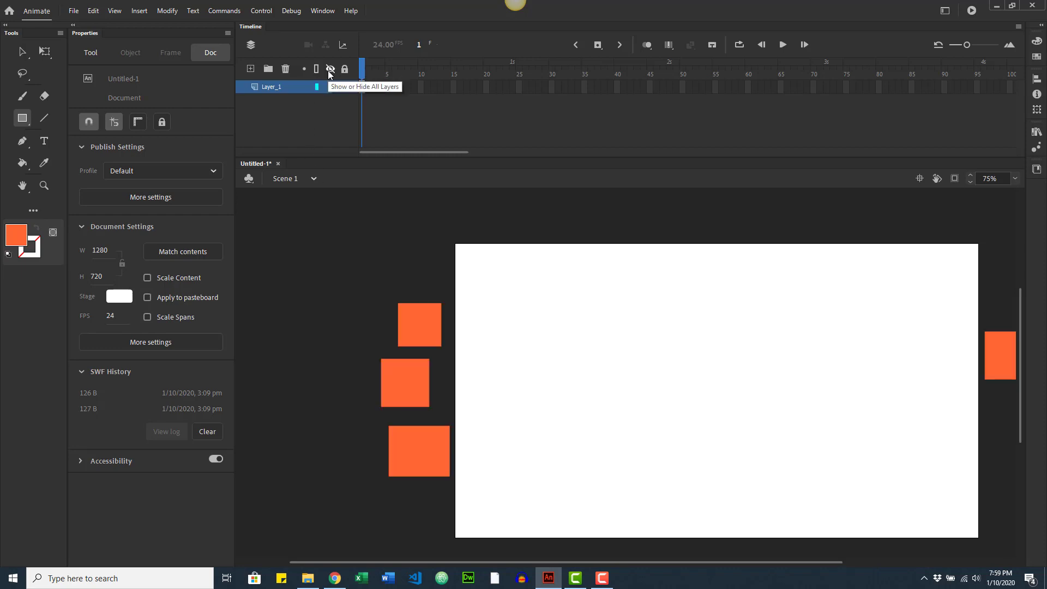
left_click(330, 70)
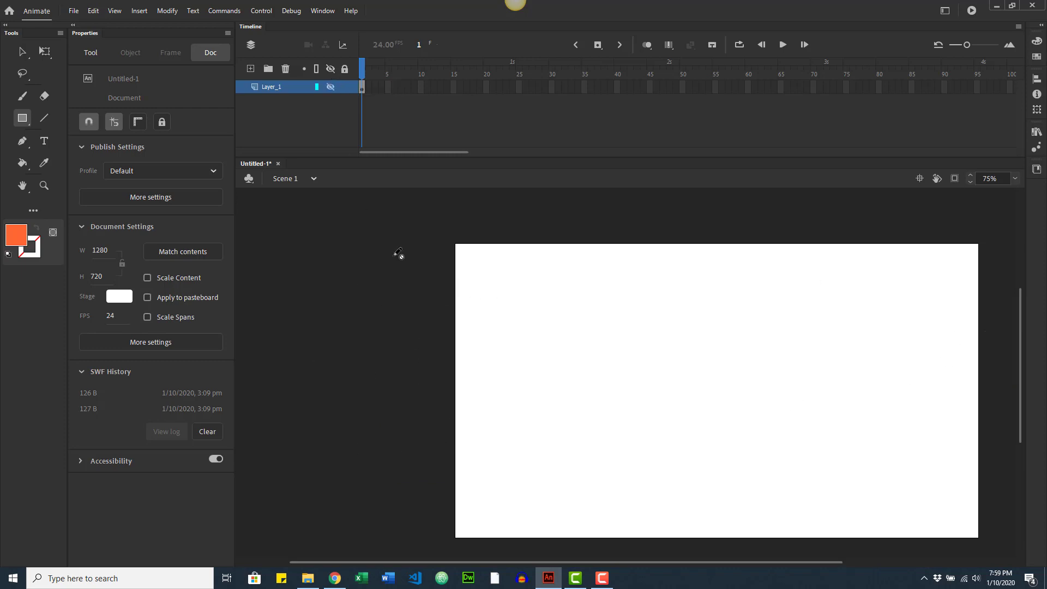
left_click(331, 69)
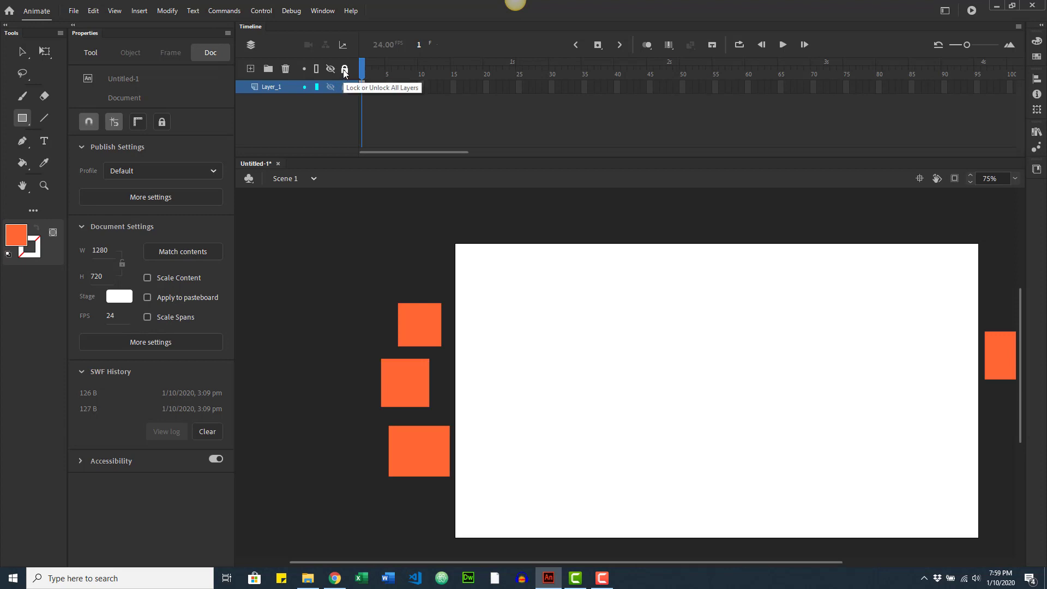
left_click(345, 70)
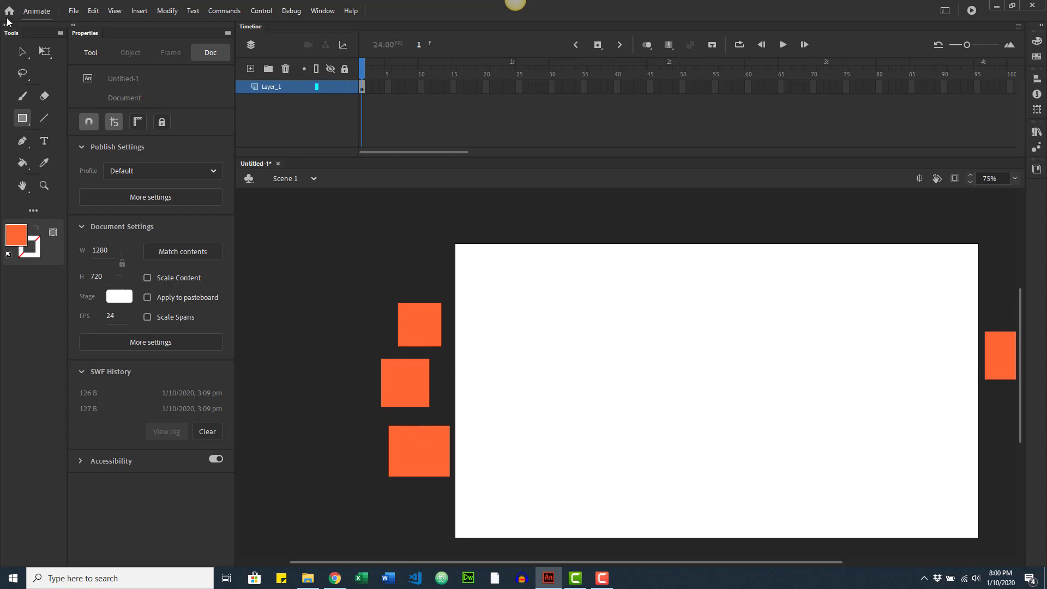
Step: Switch to the Selection tool and add a new layer above Layer_1
left_click(22, 51)
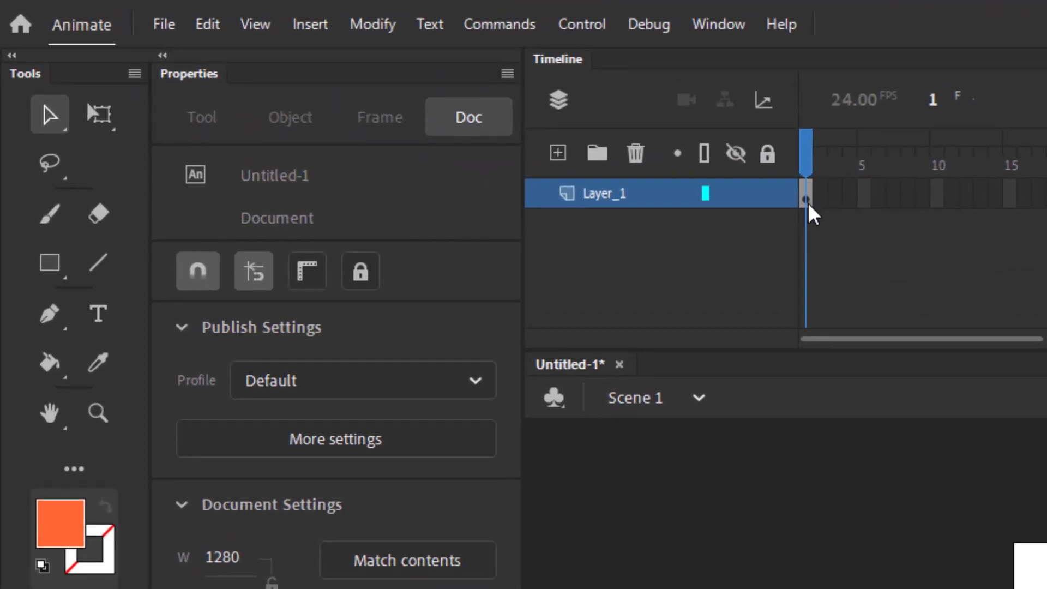
left_click(559, 156)
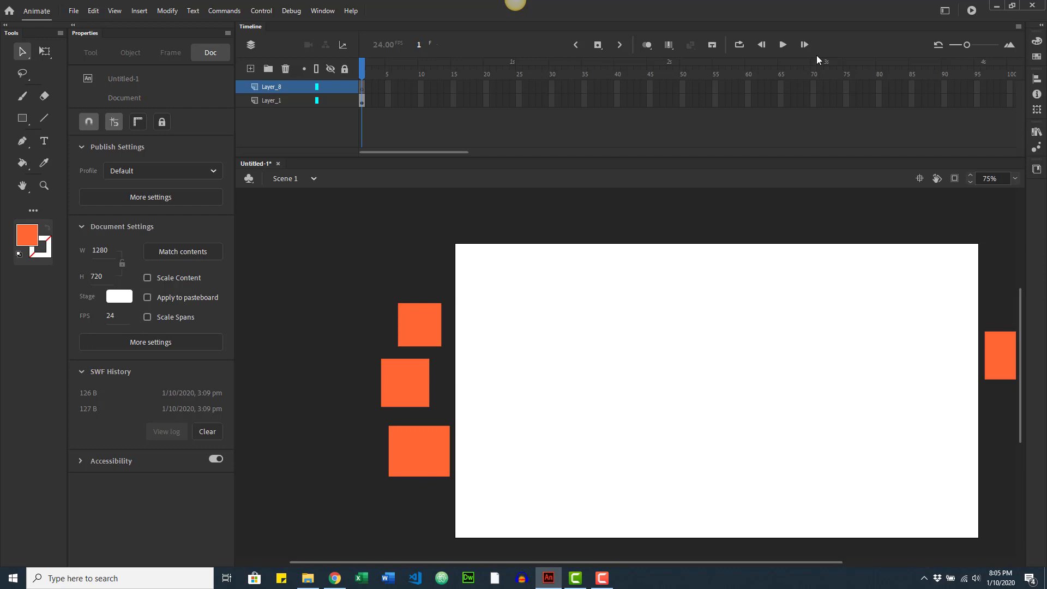
key("F10")
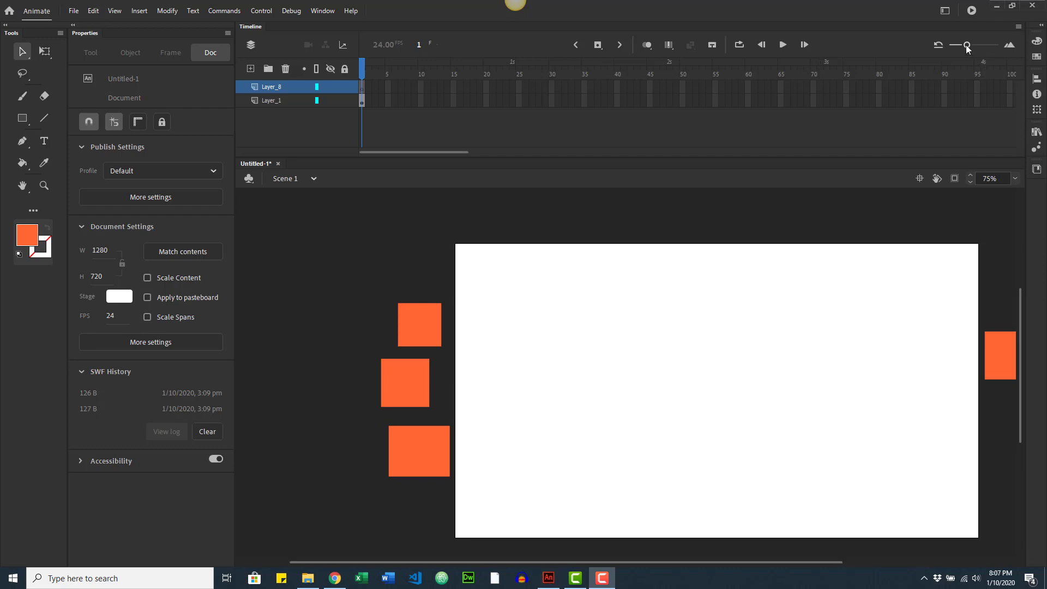
Step: Widen the frames in the timeline and reset the timeline zoom to its default
left_click_drag(966, 46, 980, 48)
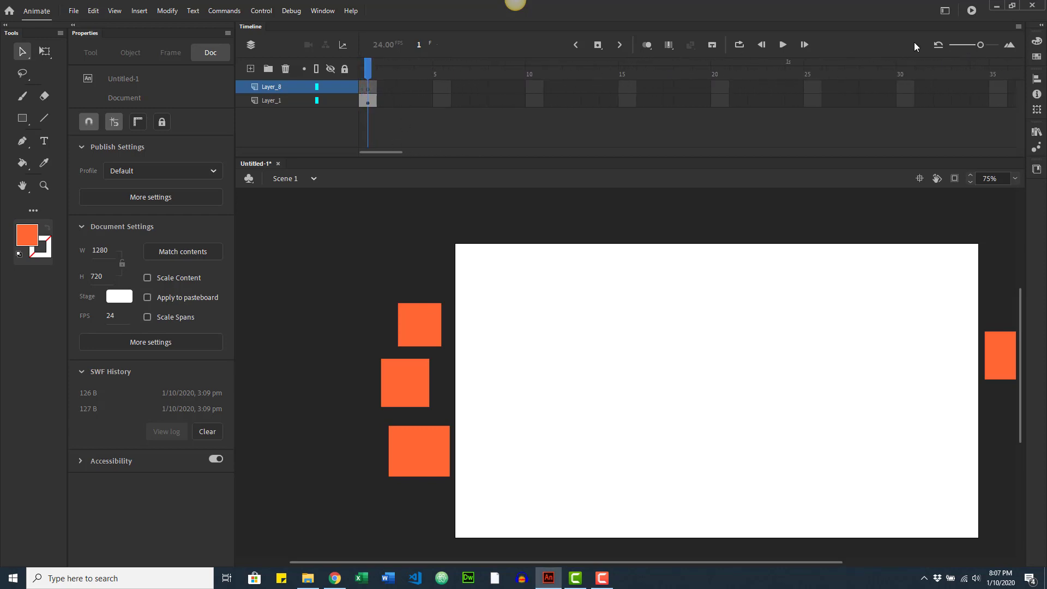
left_click(937, 46)
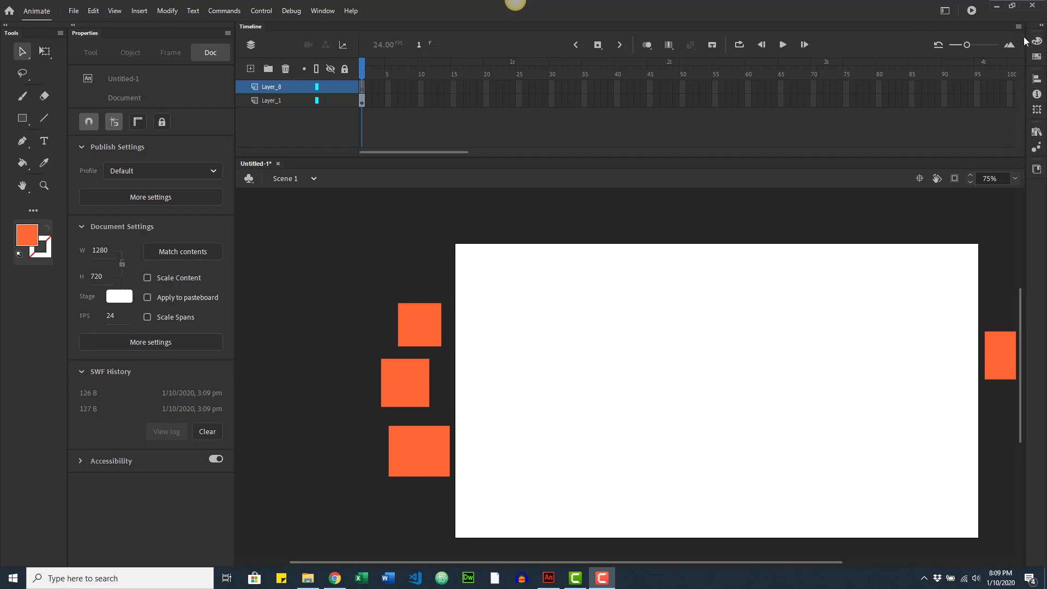
Step: View the Library panel, collapse it and open the Align panel
left_click(1036, 134)
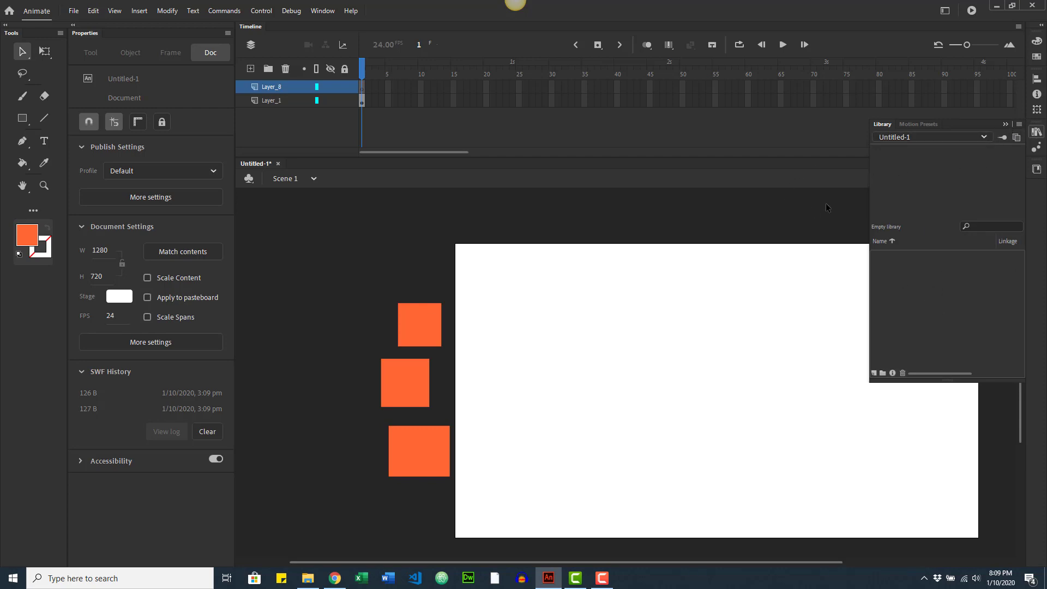
left_click(801, 215)
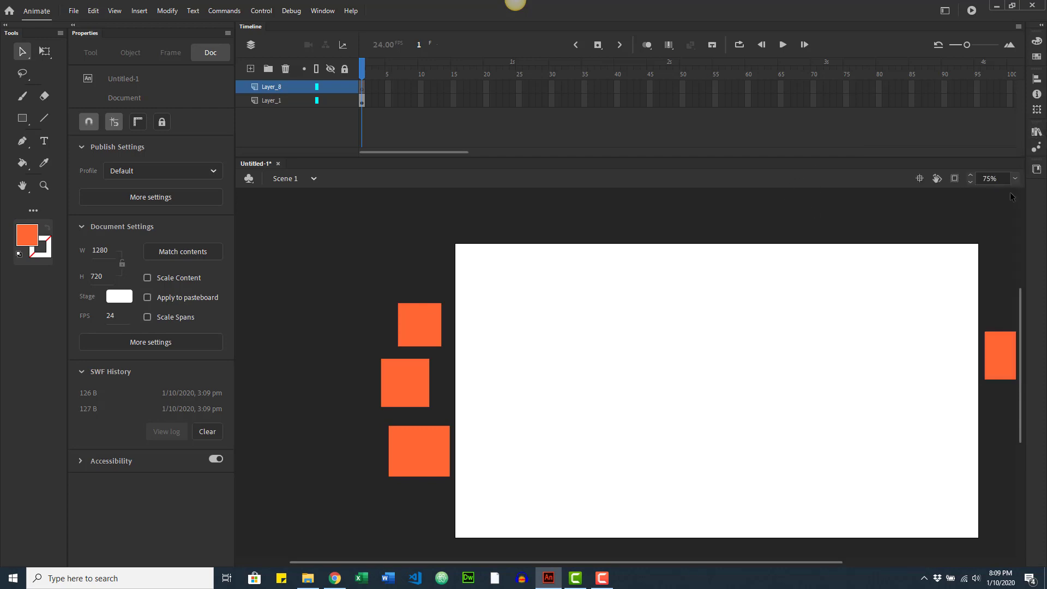
left_click(1036, 79)
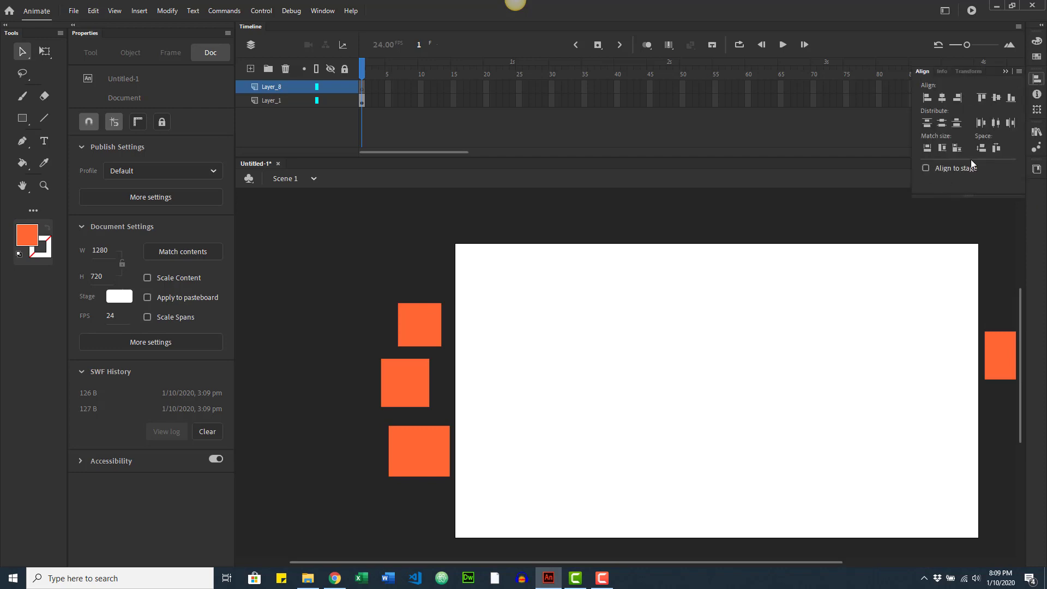
Step: Collapse the Align panel, expand all docked panels to view them and collapse the dock back to icons
left_click(863, 165)
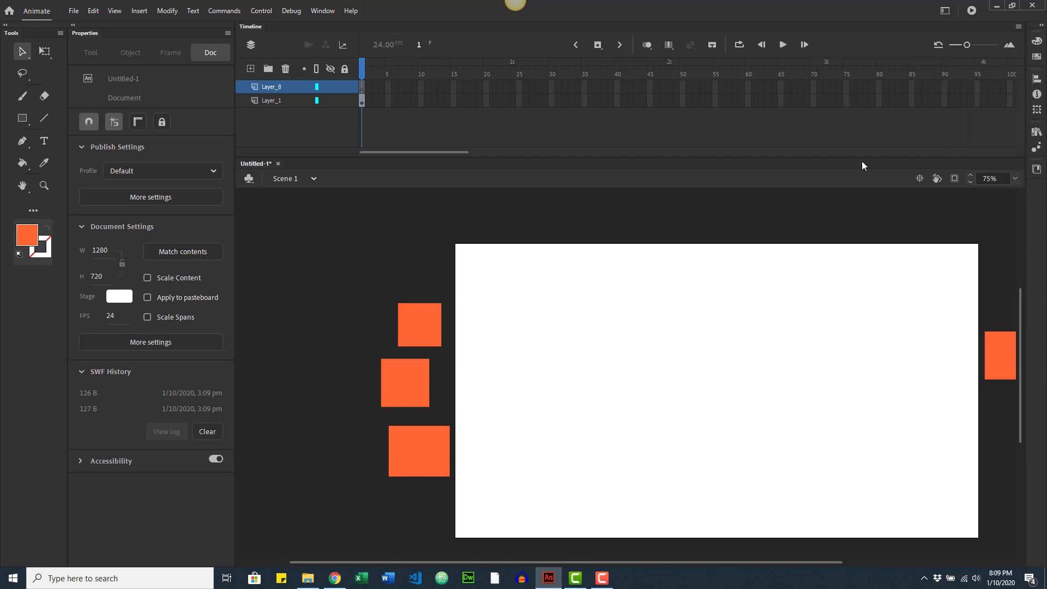
left_click(1041, 26)
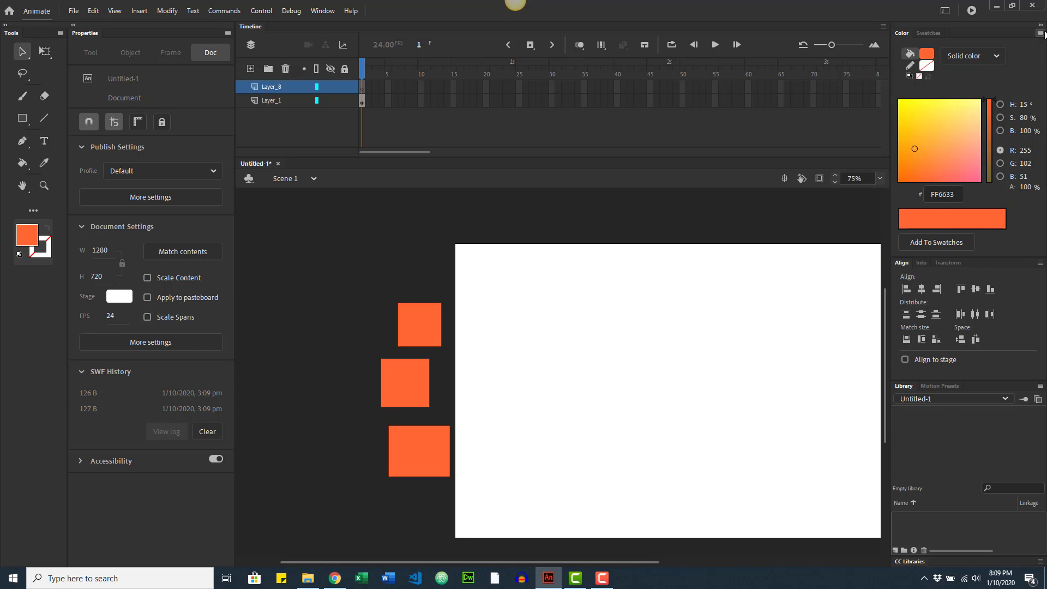
left_click(1041, 25)
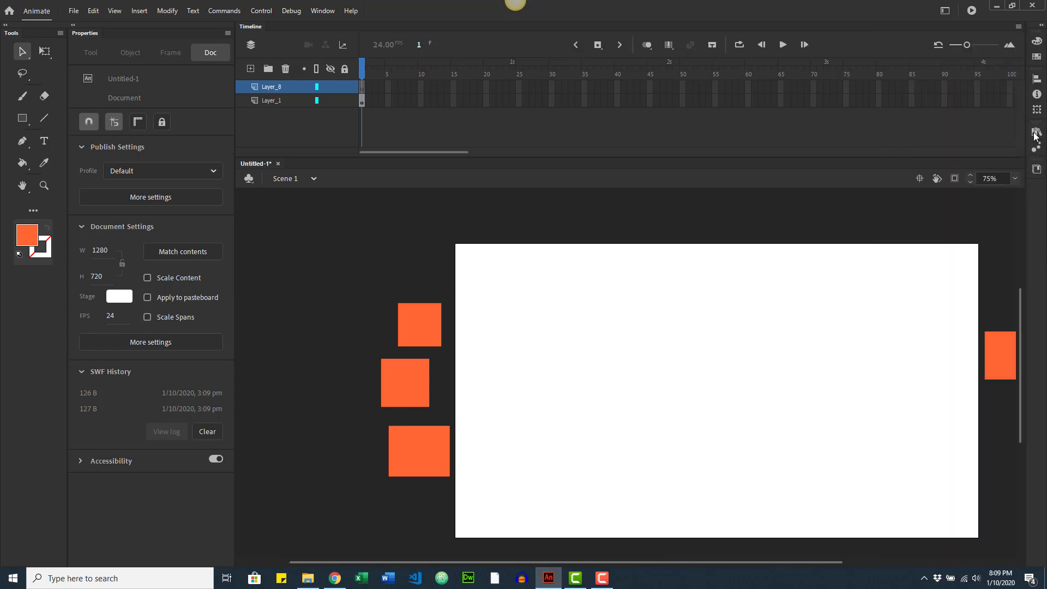
Step: Detach the Library panel from the dock as a floating panel above the stage, expand it and collapse it again
left_click_drag(1037, 135, 989, 132)
left_click_drag(874, 211, 843, 198)
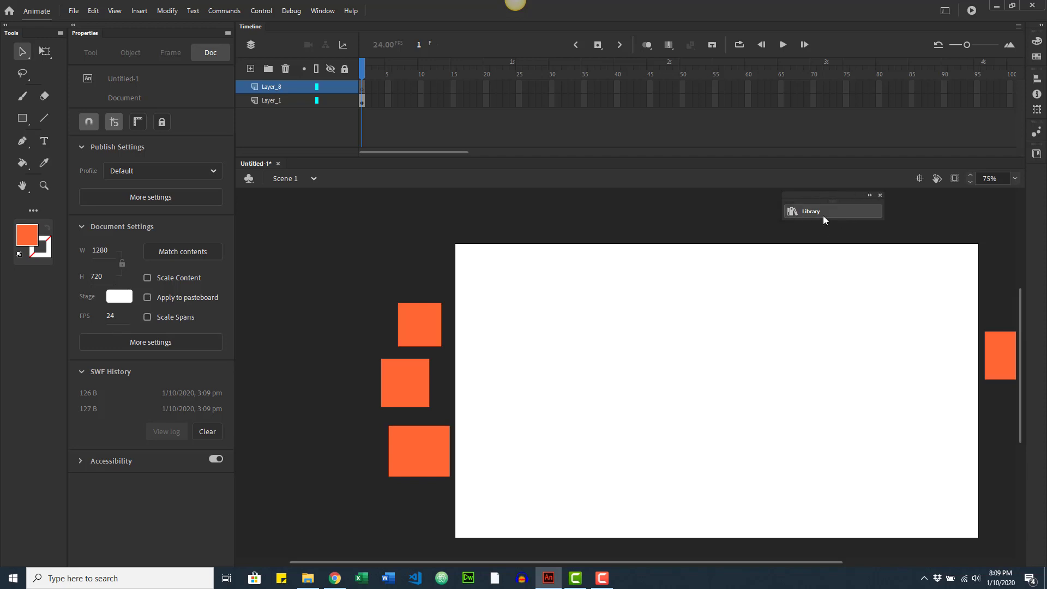
left_click(803, 211)
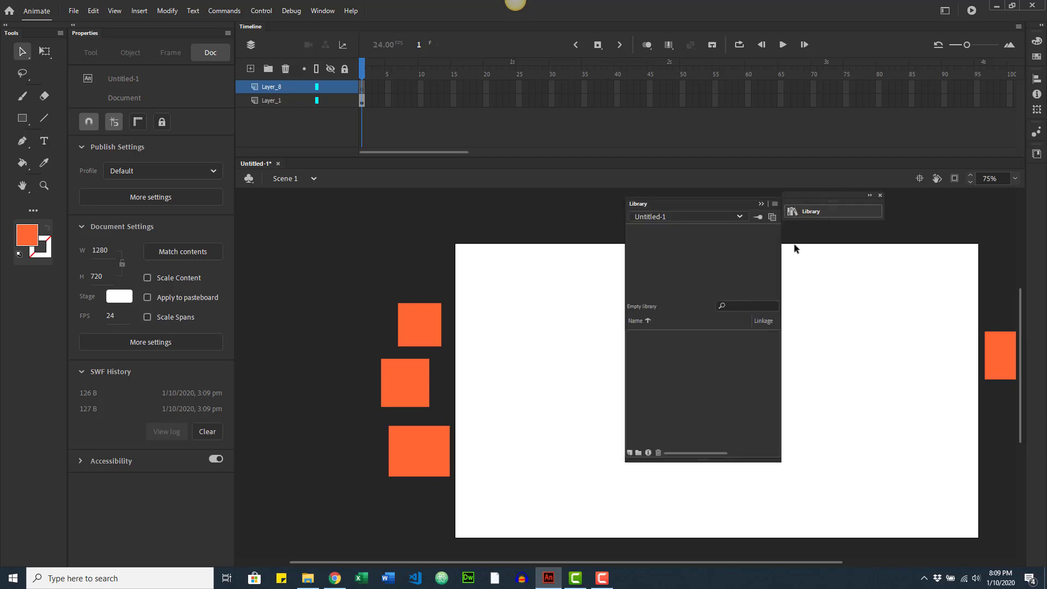
left_click(761, 203)
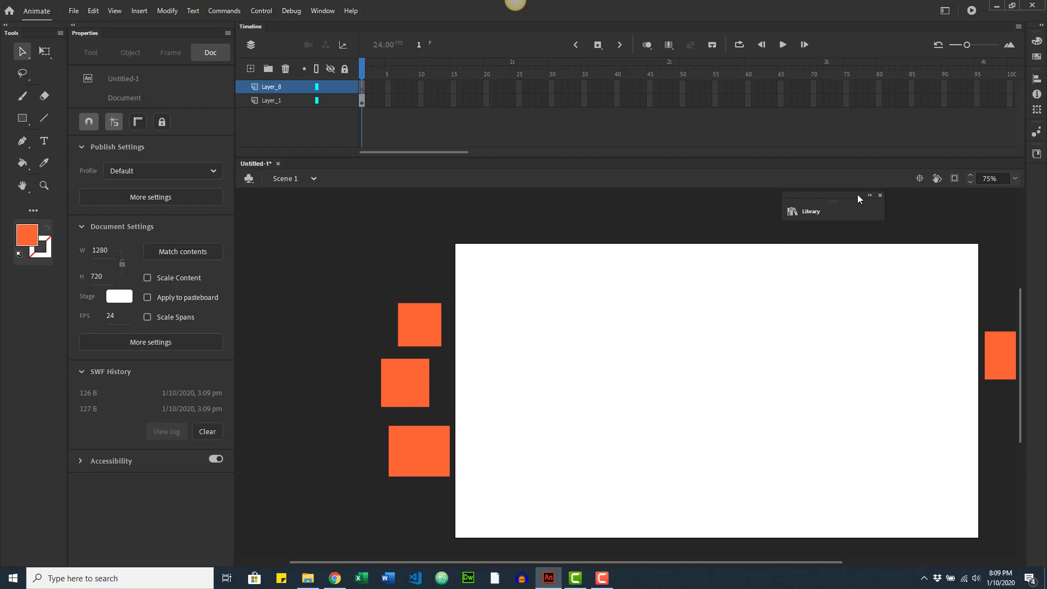
Step: Dock the floating Library panel in the CC Libraries group, then expand and collapse it there
left_click_drag(857, 195, 1036, 154)
left_click(1036, 154)
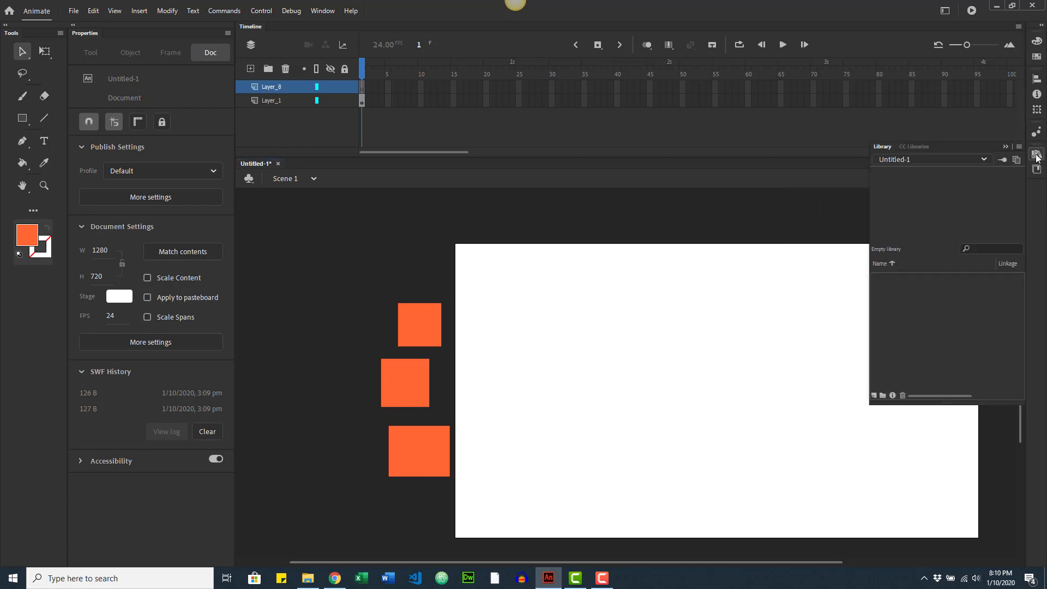
left_click(819, 201)
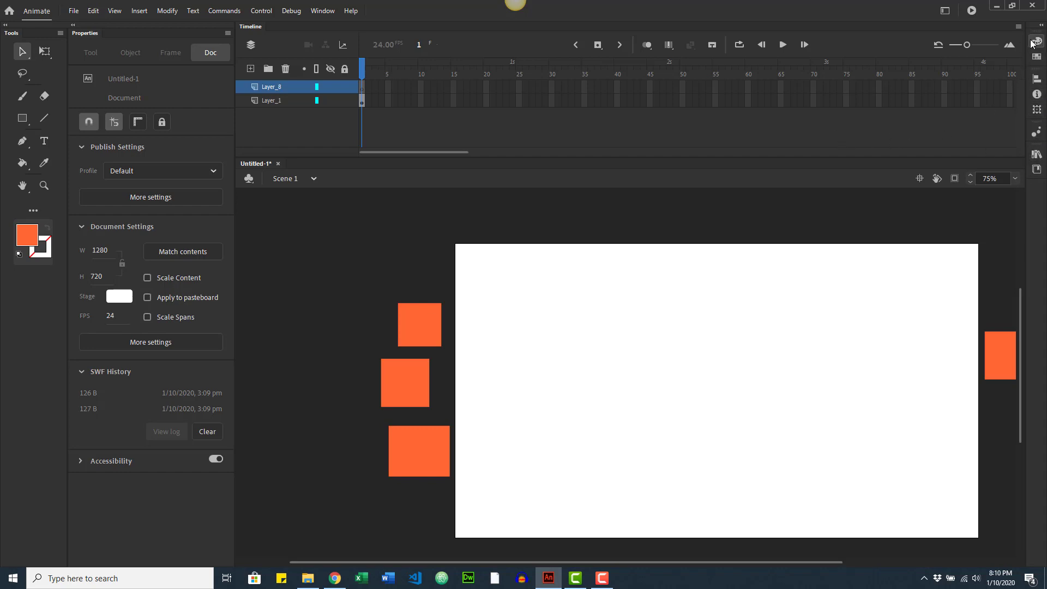
Step: Show the Library panel using the program's list of available panels, then collapse it back into the dock
left_click(329, 15)
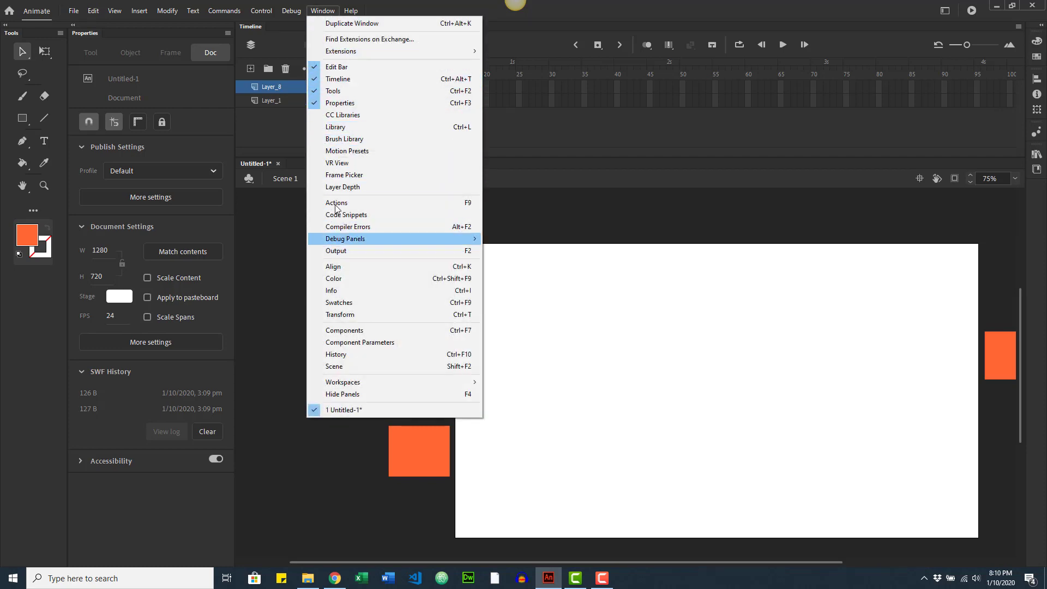
left_click(320, 134)
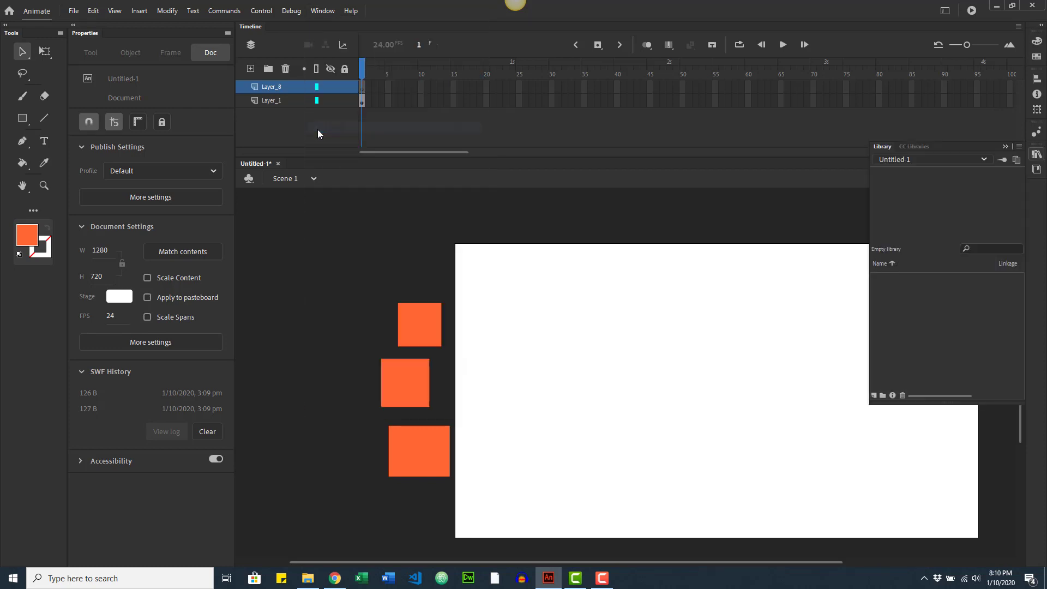
left_click(1005, 146)
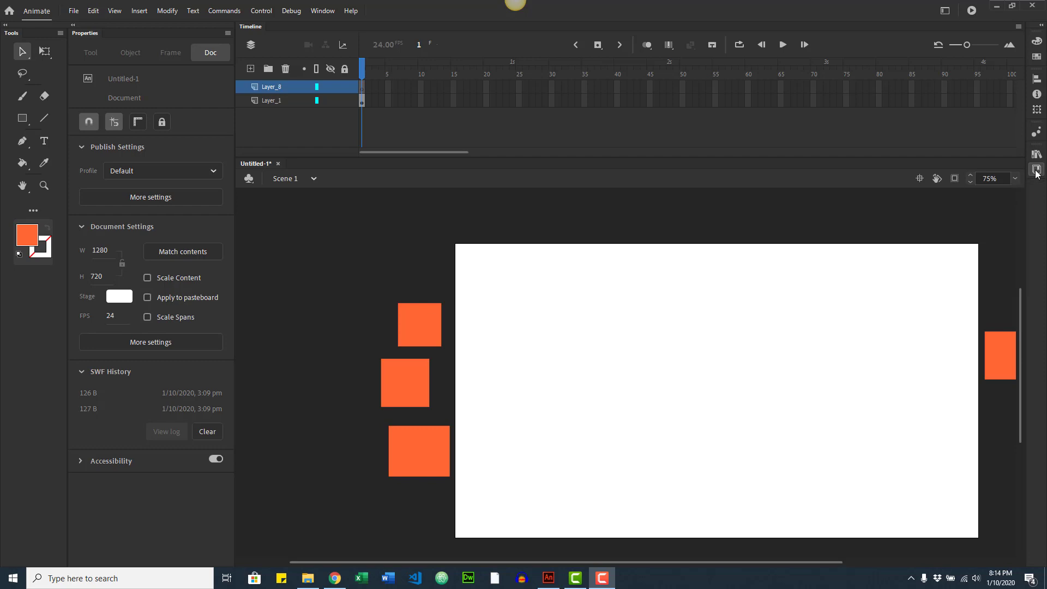
Step: Close the CC Libraries panel, restore it to the dock and collapse it
right_click(1037, 174)
left_click(1004, 180)
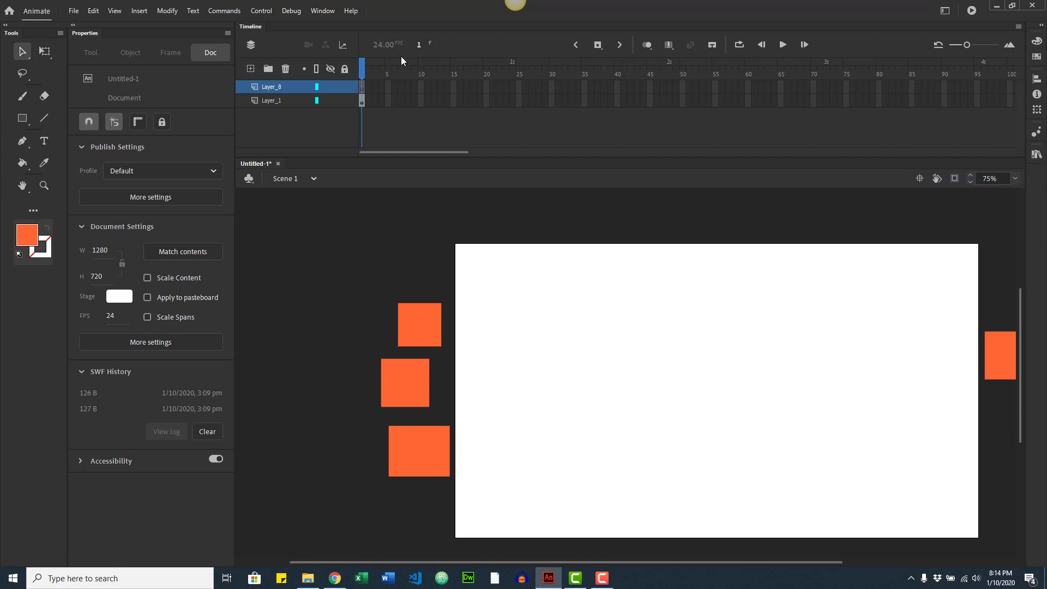
left_click(325, 11)
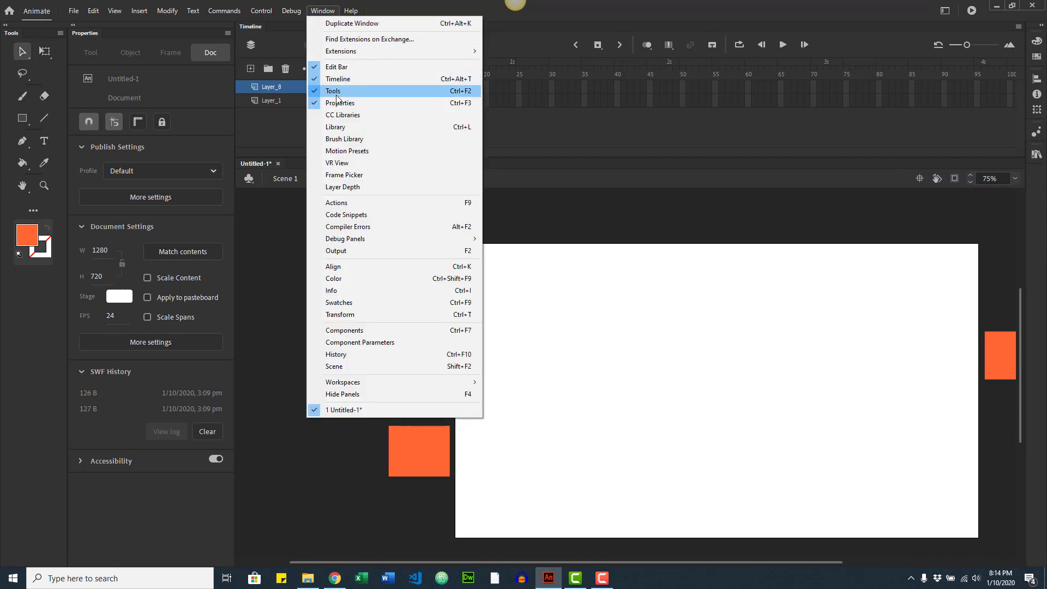
left_click(344, 115)
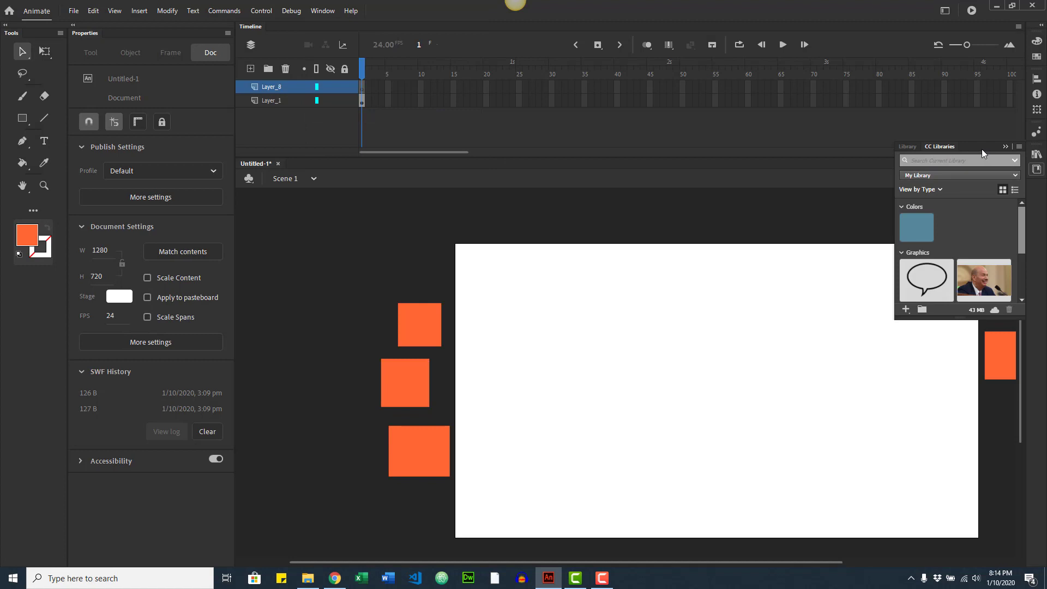
left_click(1006, 147)
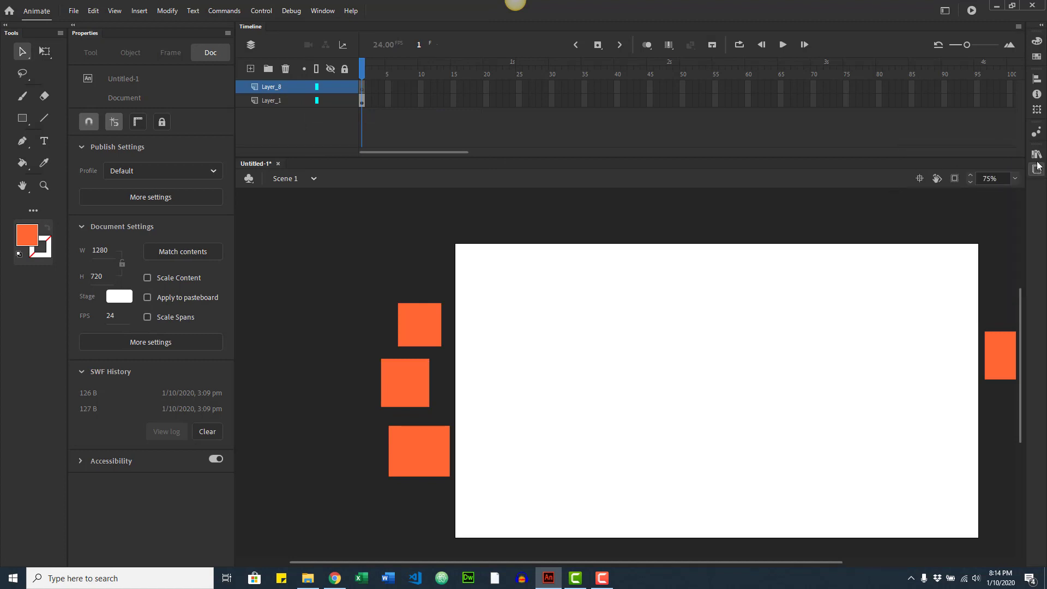